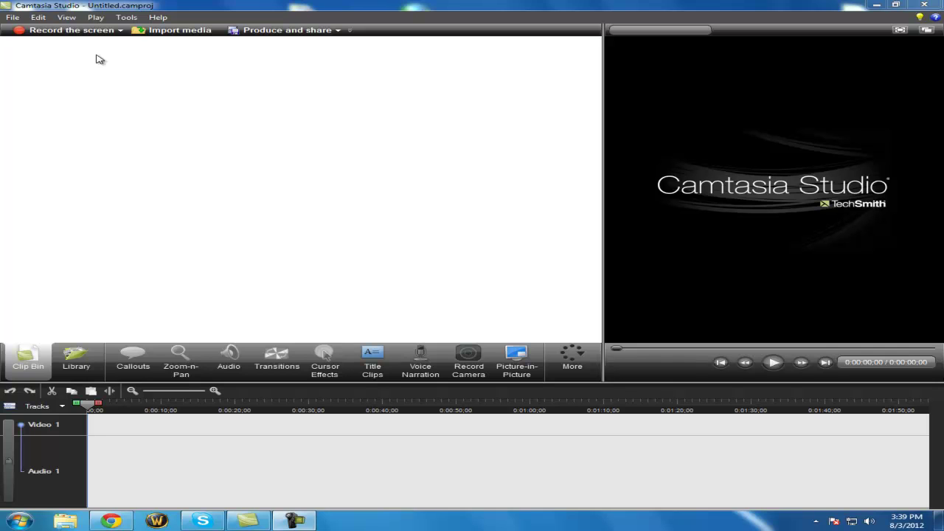
Import the song "Boris Dali - Drink and Drive" from the Music library into the project
left_click(140, 30)
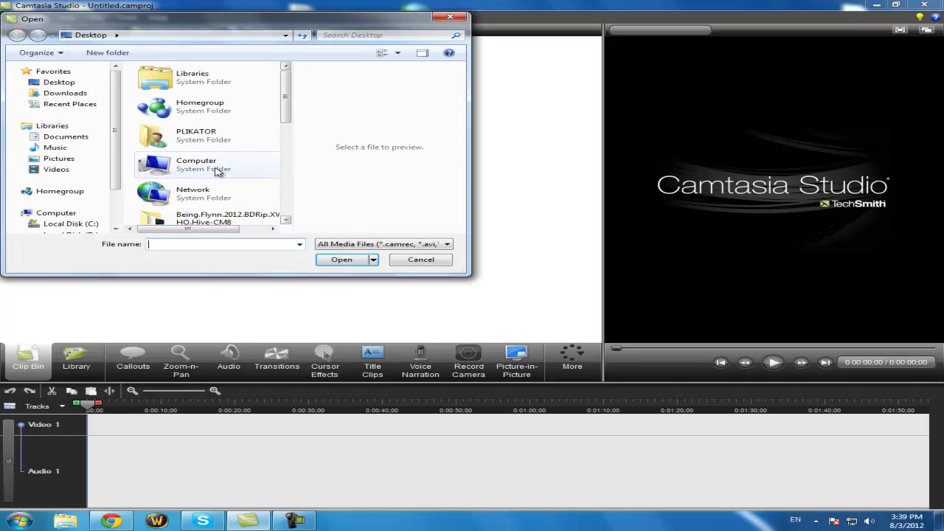
left_click(59, 149)
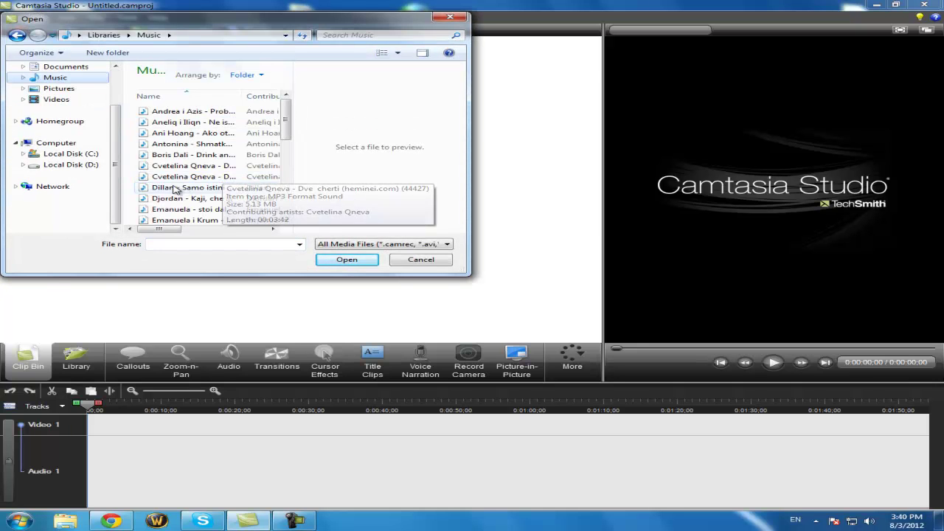
left_click(185, 176)
left_click(179, 158)
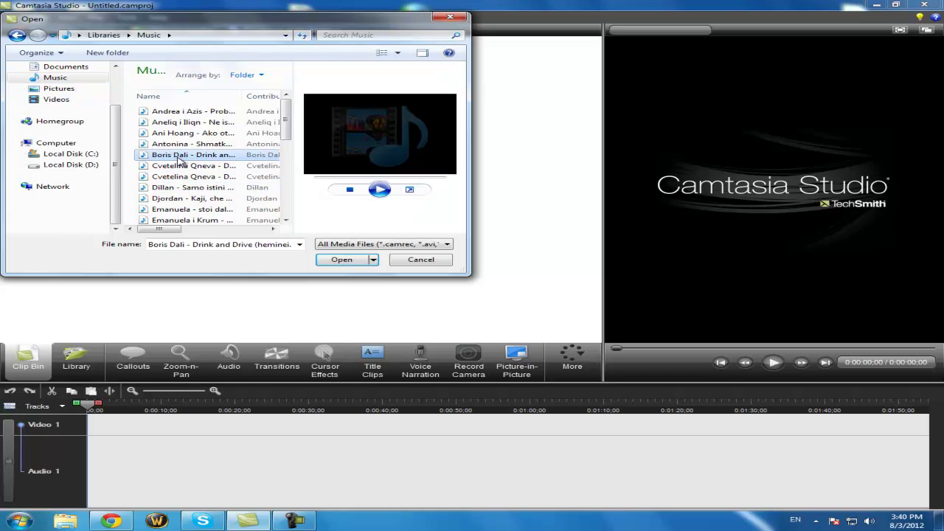
double_click(179, 157)
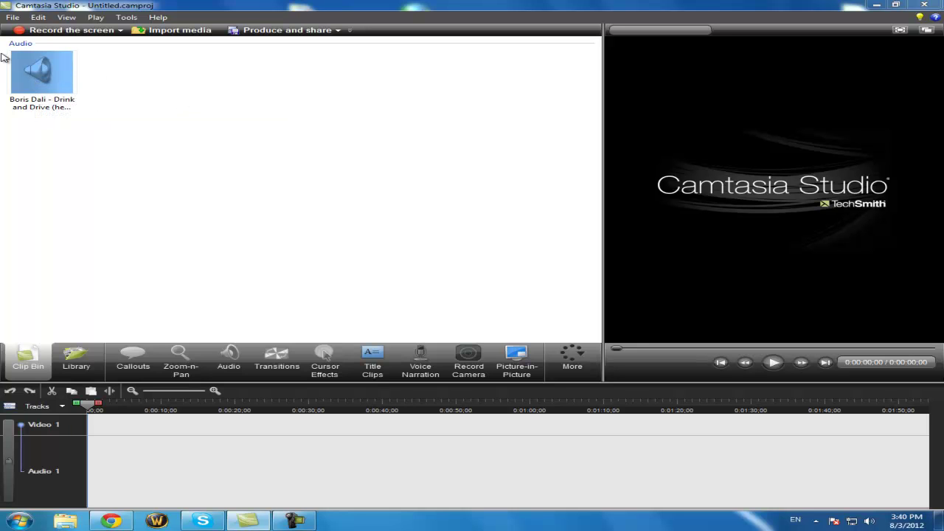
Import the picture DSC00590 from the Pictures library into the project
left_click(173, 31)
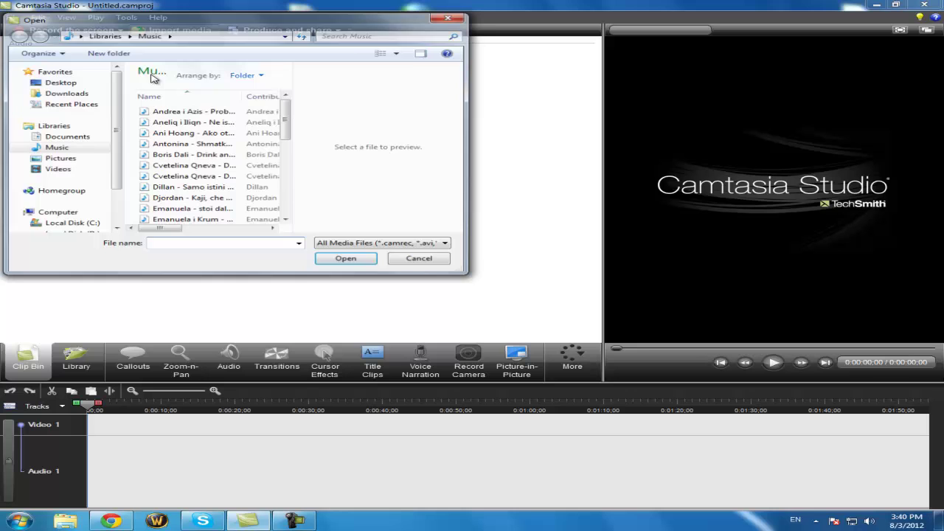
left_click(59, 159)
double_click(247, 118)
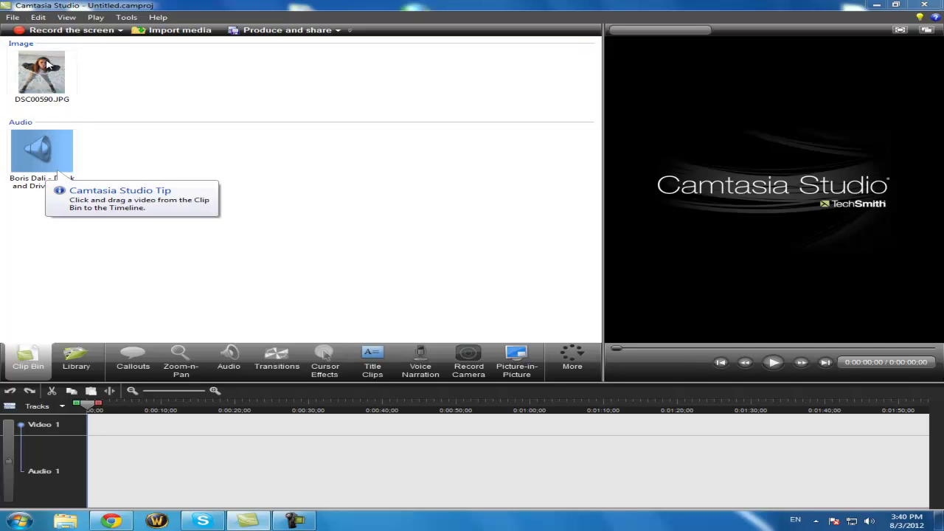
Import the video Gameplay Bulgaria.wmv from the desktop into the project
left_click(131, 30)
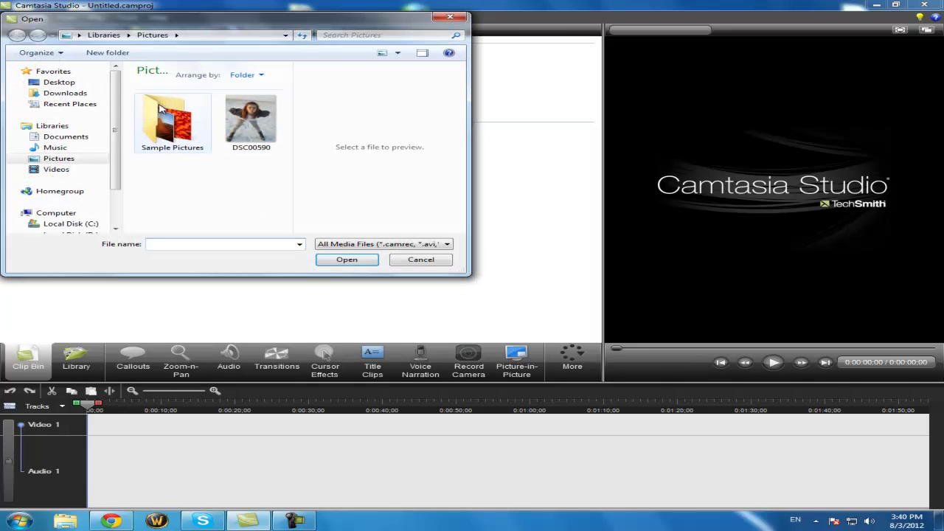
left_click(73, 82)
scroll(235, 179, "down", 5)
double_click(235, 178)
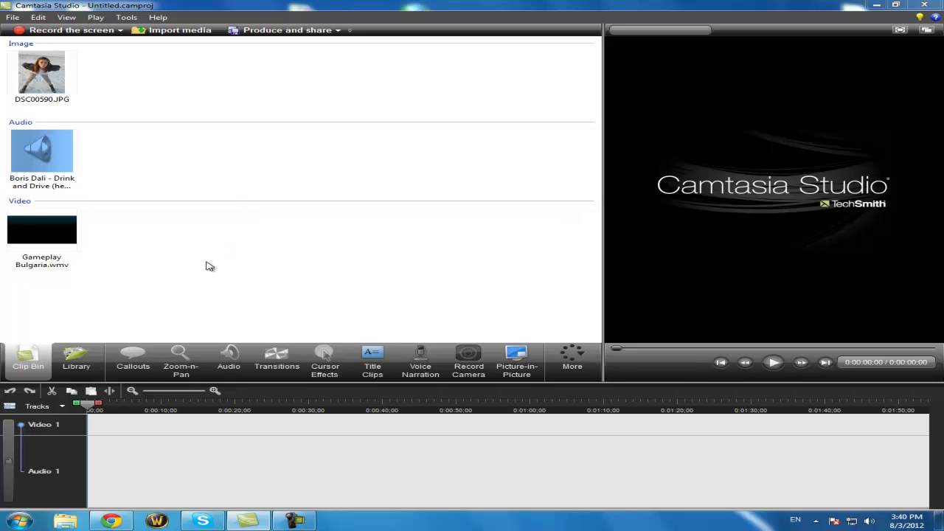
Add the Digital Radius Intro sequence from the library to the start of the timeline and play a few seconds of it
left_click(76, 359)
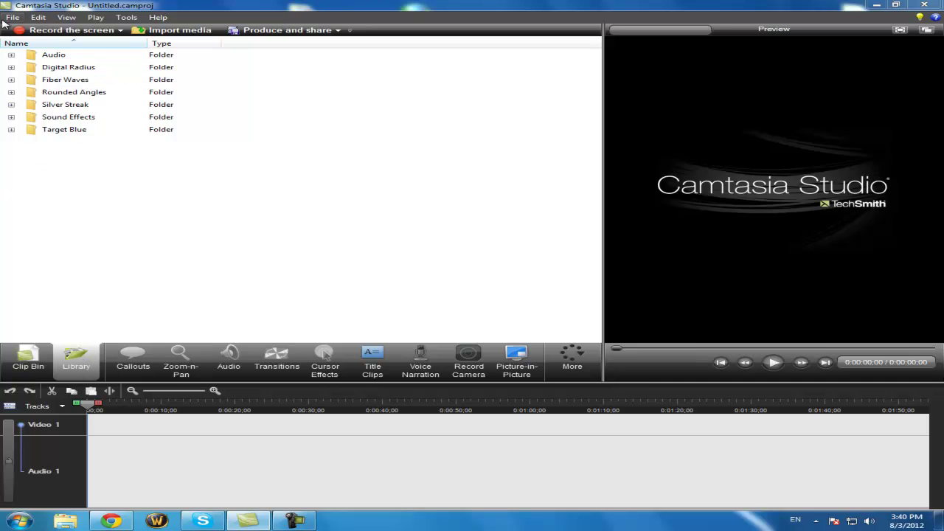
double_click(79, 69)
left_click(95, 104)
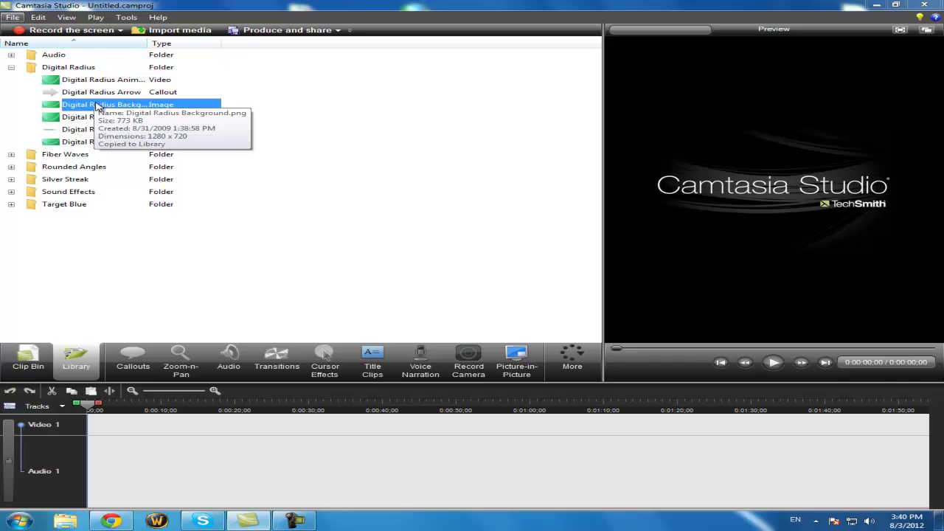
left_click(96, 117)
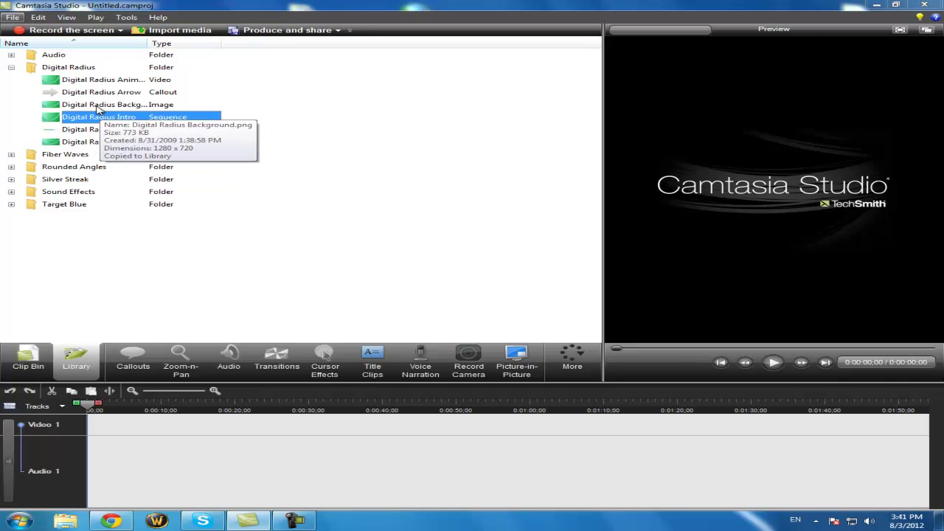
left_click(94, 119)
left_click_drag(95, 120, 133, 429)
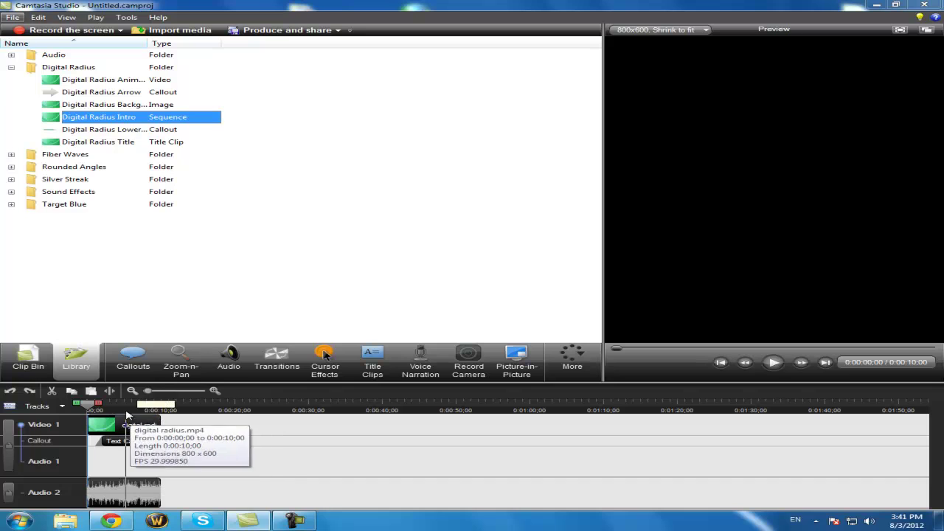
left_click(773, 363)
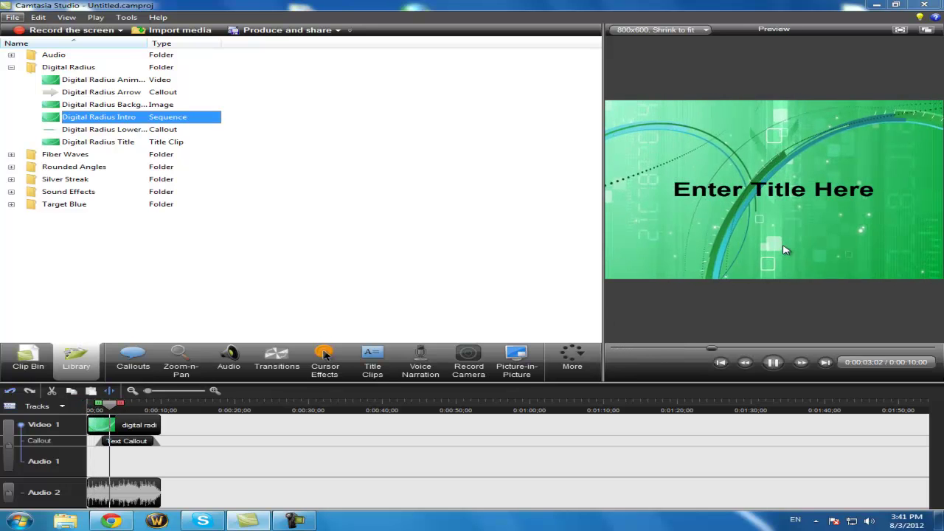
left_click(782, 362)
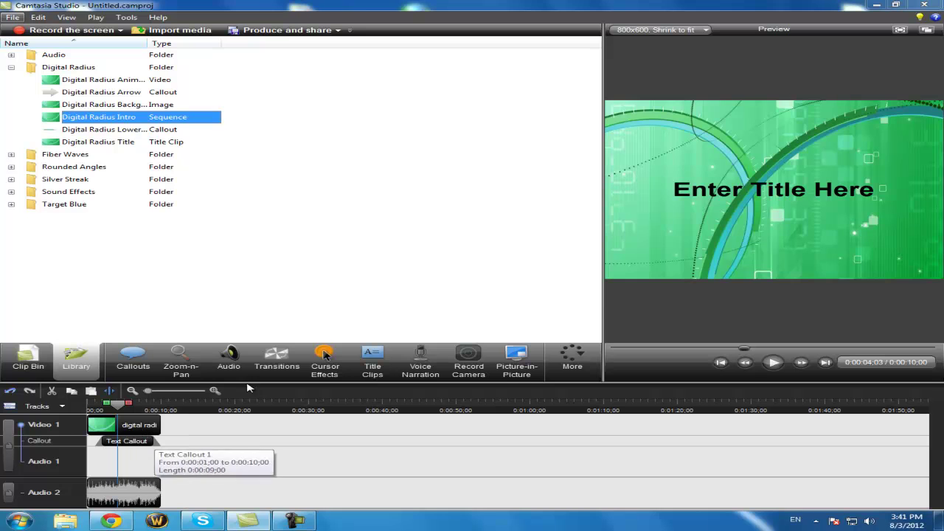
Replace the placeholder text of the intro's title callout with "GAMEPLAY BULGARIA"
left_click(27, 360)
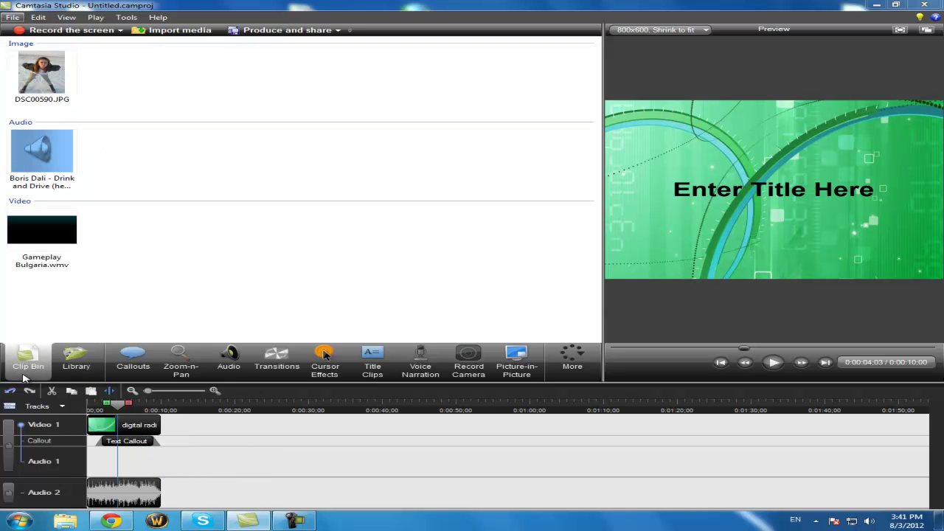
left_click(150, 441)
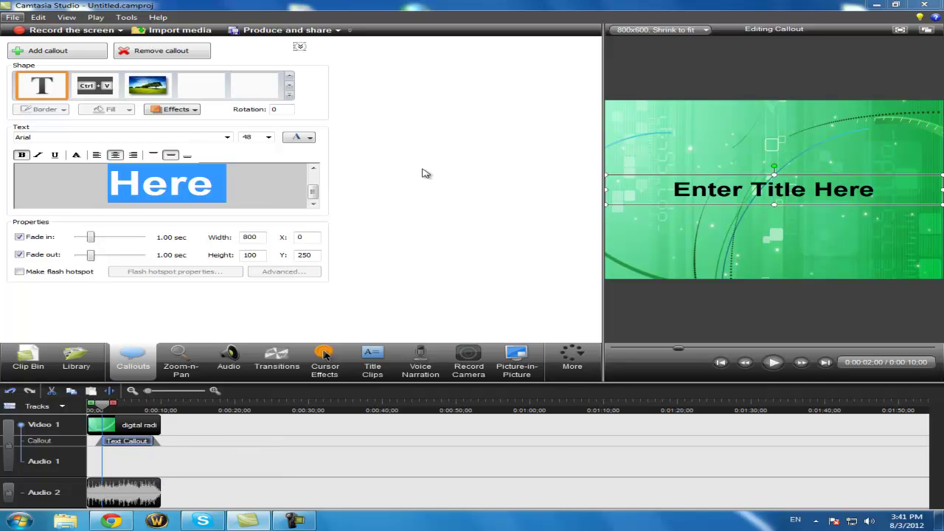
scroll(309, 190, "up", 1)
scroll(312, 190, "down", 1)
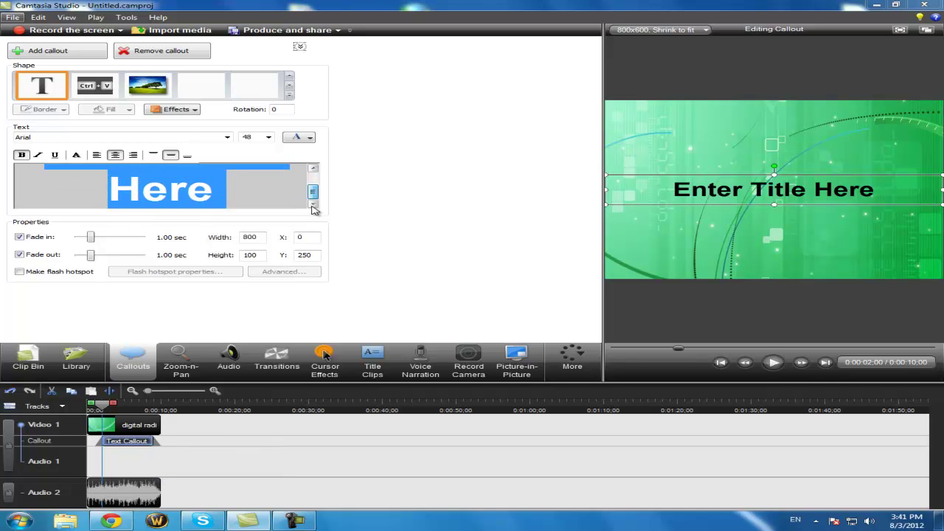
double_click(250, 255)
type("a")
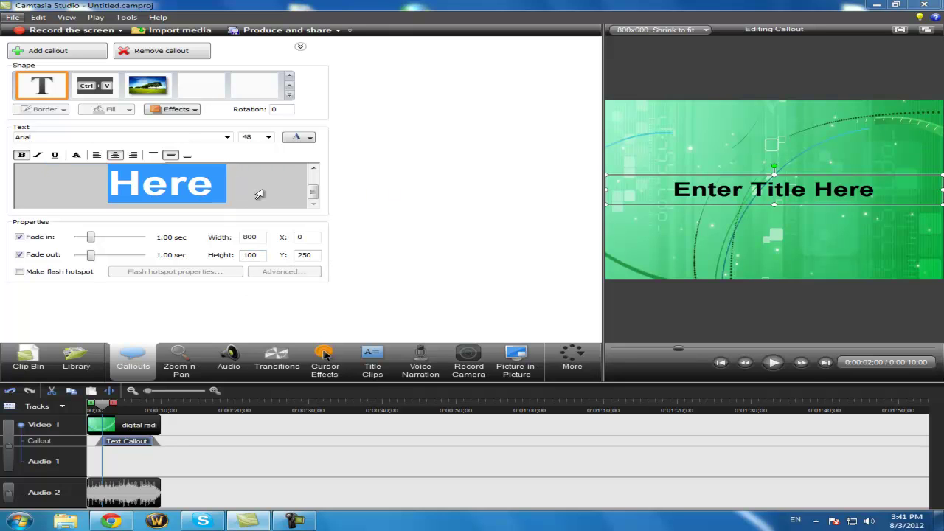
scroll(162, 184, "up", 1)
key("BackSpace")
key("BackSpace")
key("BackSpace")
key("BackSpace")
key("BackSpace")
key("BackSpace")
key("BackSpace")
key("BackSpace")
key("BackSpace")
key("BackSpace")
key("BackSpace")
key("BackSpace")
key("BackSpace")
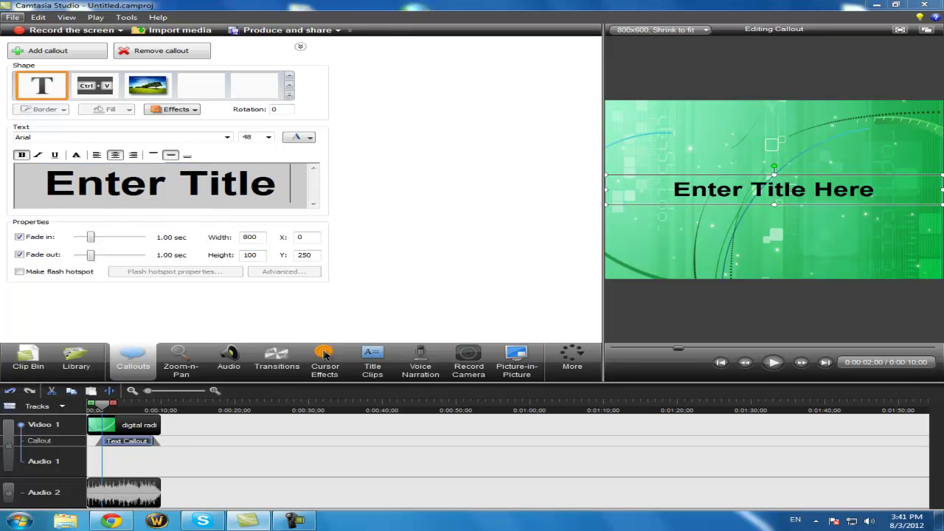
type("GAMEPL")
key("ctrl+a")
type("BULGARIA")
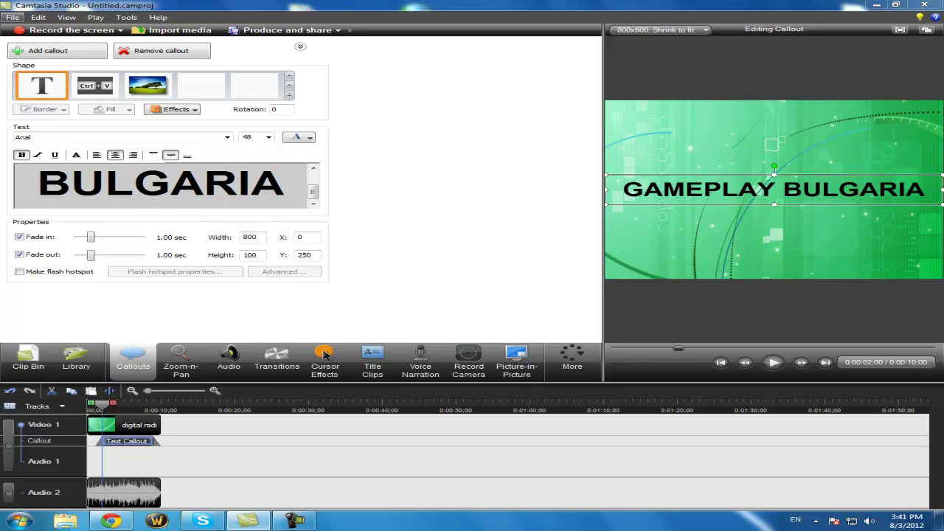
Move the title callout higher in the frame and rotate it to about 41 degrees
left_click_drag(747, 187, 739, 132)
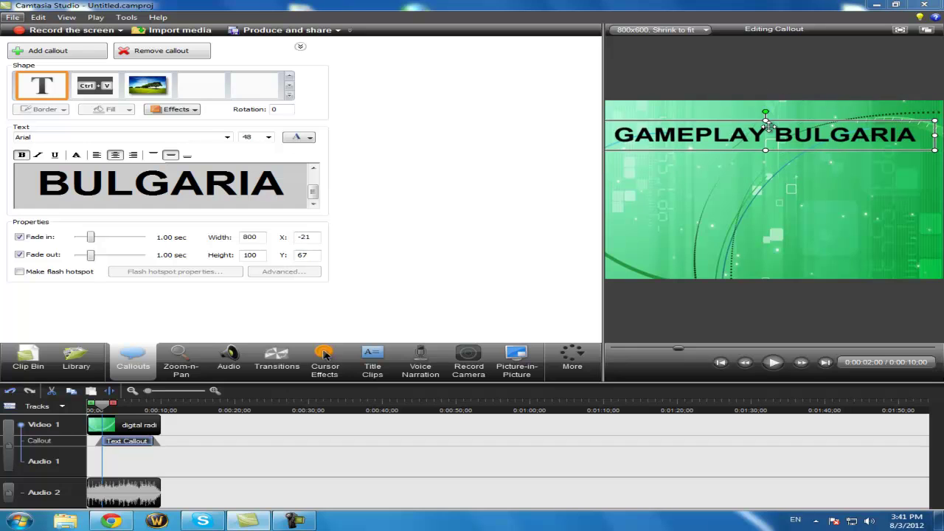
left_click(771, 114)
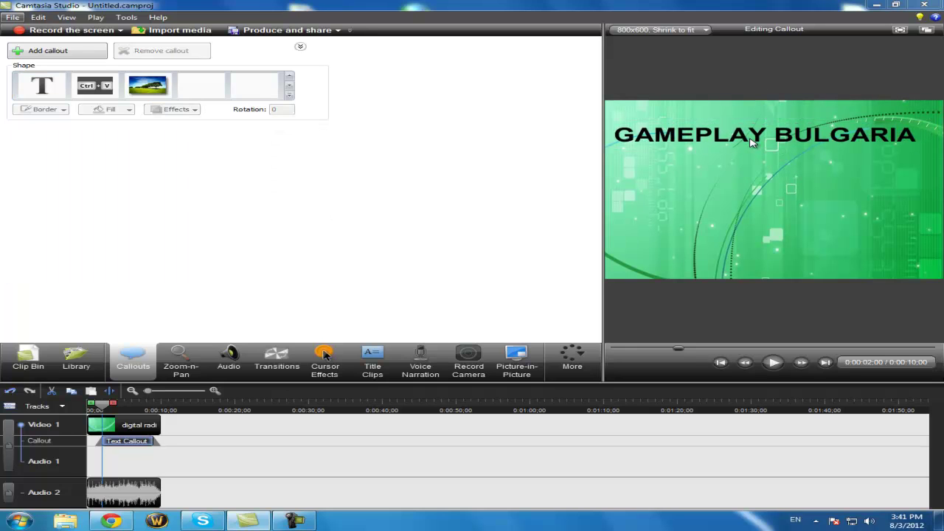
left_click_drag(764, 110, 736, 123)
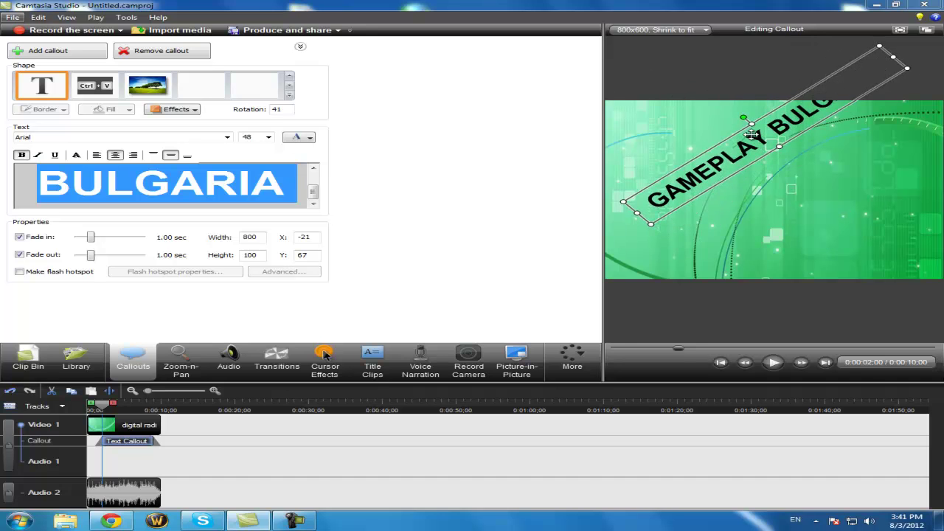
left_click(606, 194)
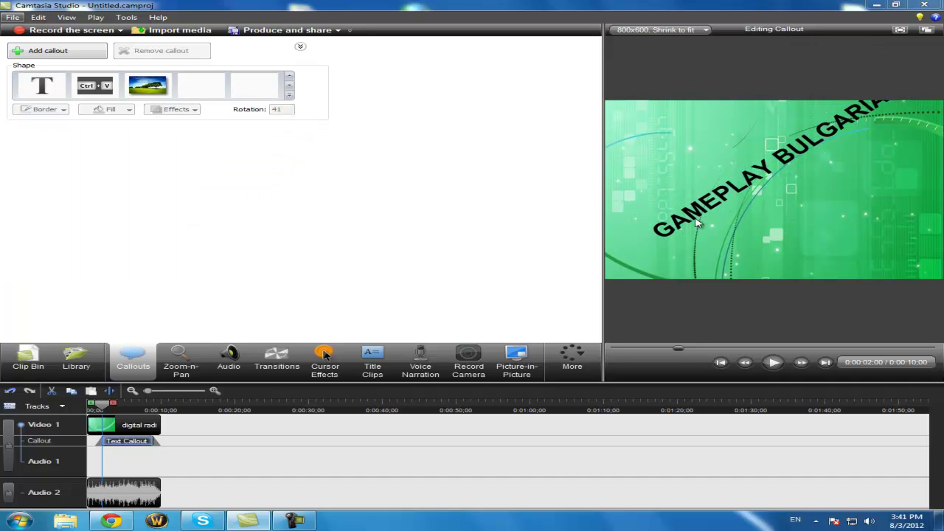
Remove the intro video clip and its audio clip from the timeline
left_click(28, 362)
right_click(156, 425)
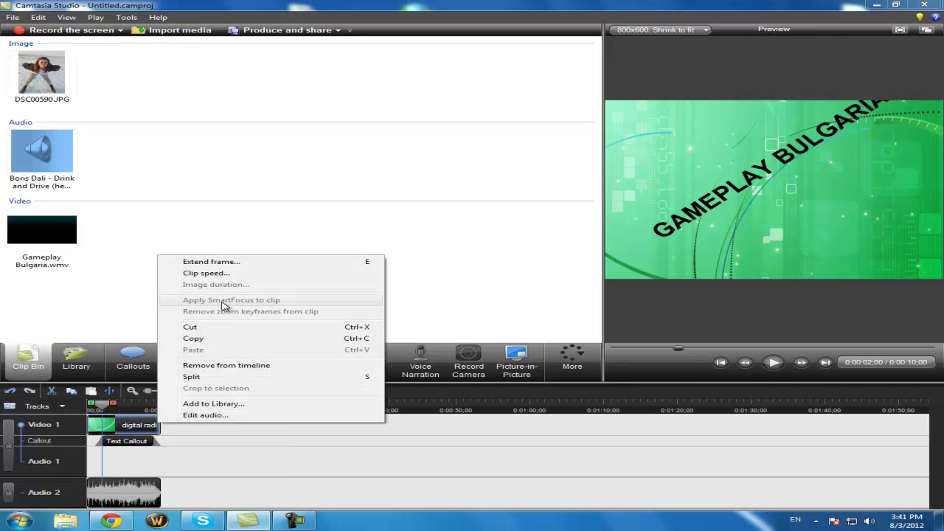
left_click(221, 365)
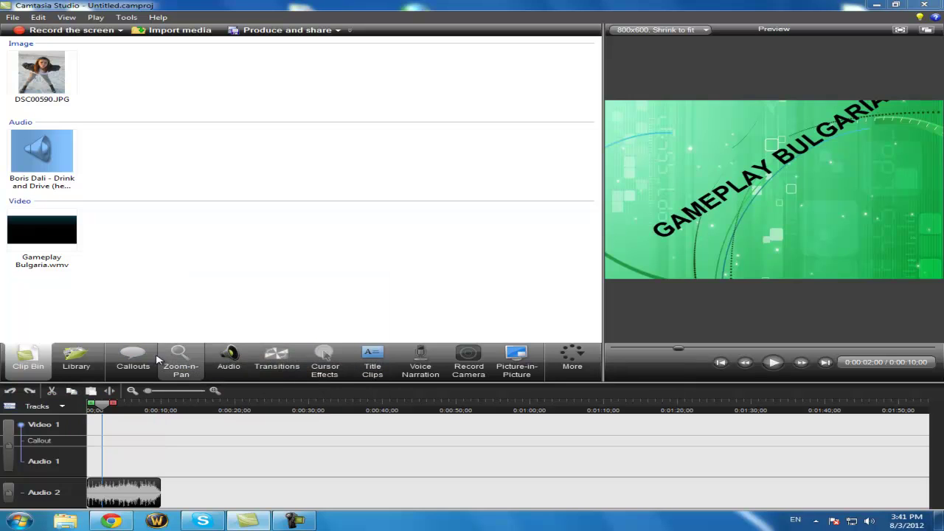
right_click(136, 485)
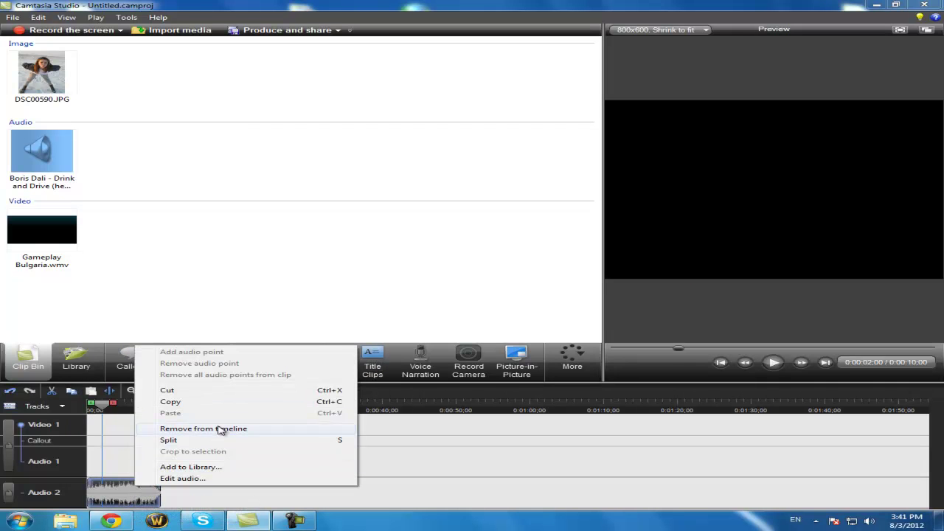
left_click(221, 429)
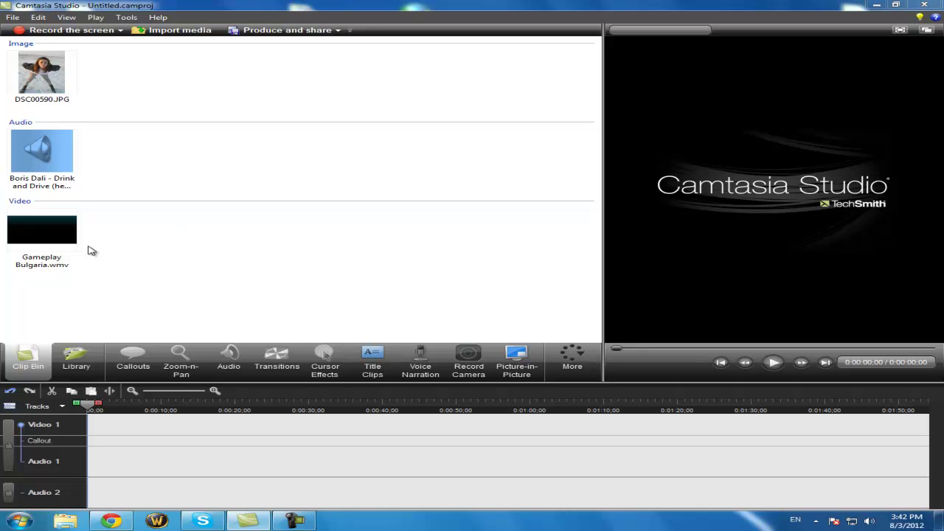
Add the Gameplay Bulgaria.wmv clip to the start of the Video 1 track
left_click_drag(66, 248, 42, 226)
right_click(41, 233)
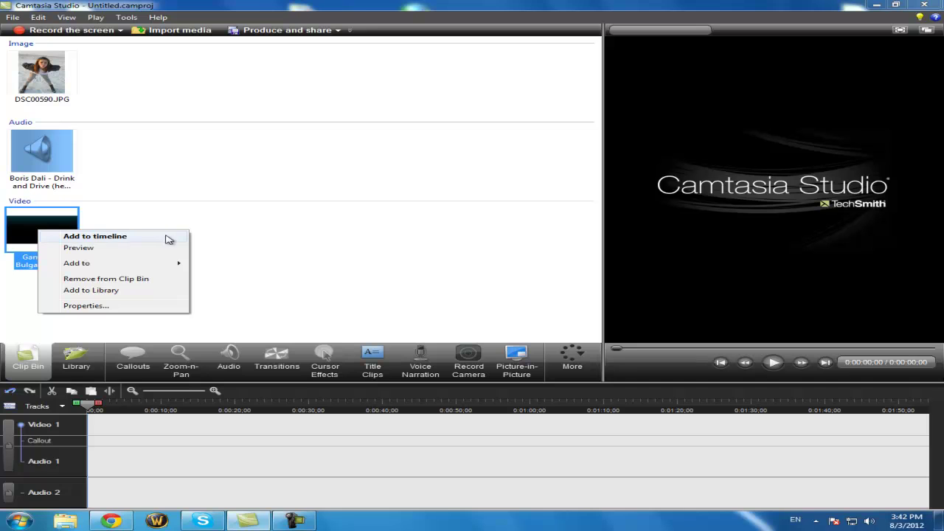
left_click(144, 226)
left_click_drag(68, 234, 126, 425)
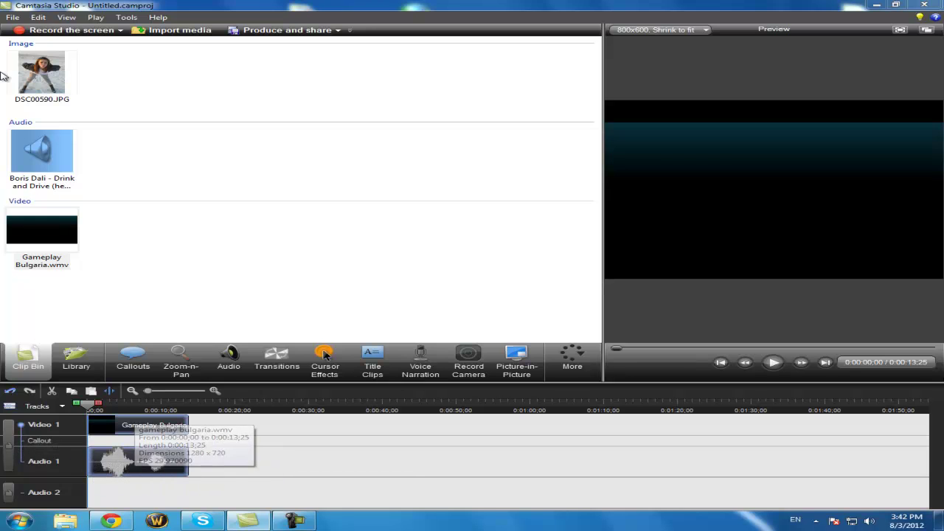
Start a new project without saving the changes to the current one
left_click(14, 18)
left_click(33, 27)
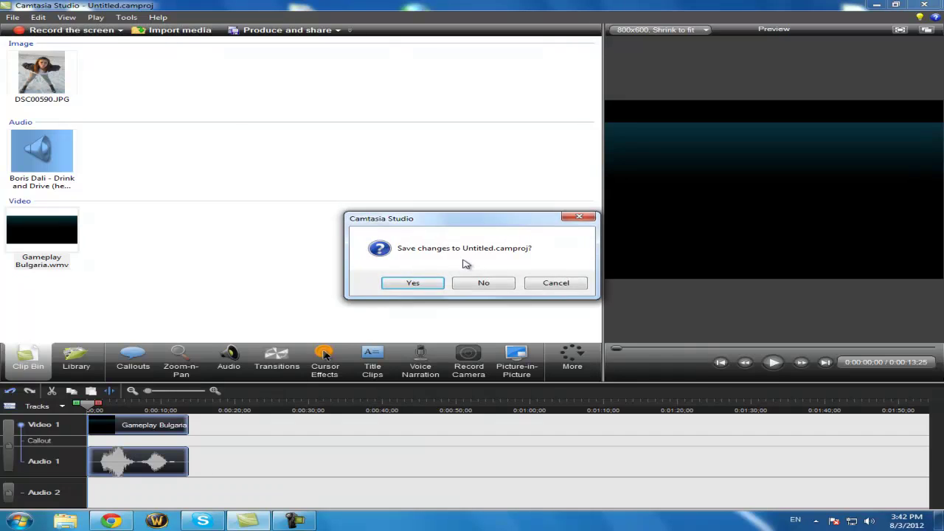
left_click(479, 282)
Import the video Orc Must Die 2 - ep 2~1.avi and add it to the timeline
left_click(177, 34)
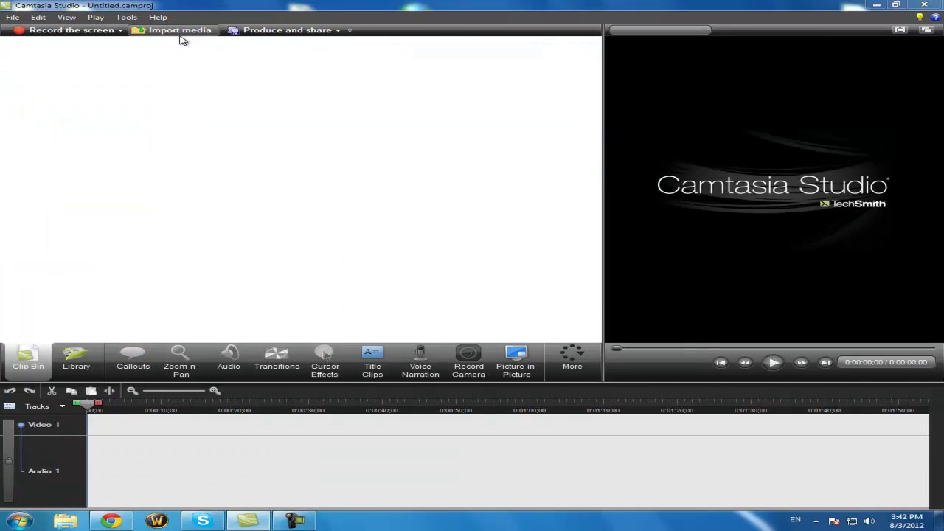
left_click_drag(292, 101, 274, 203)
double_click(220, 182)
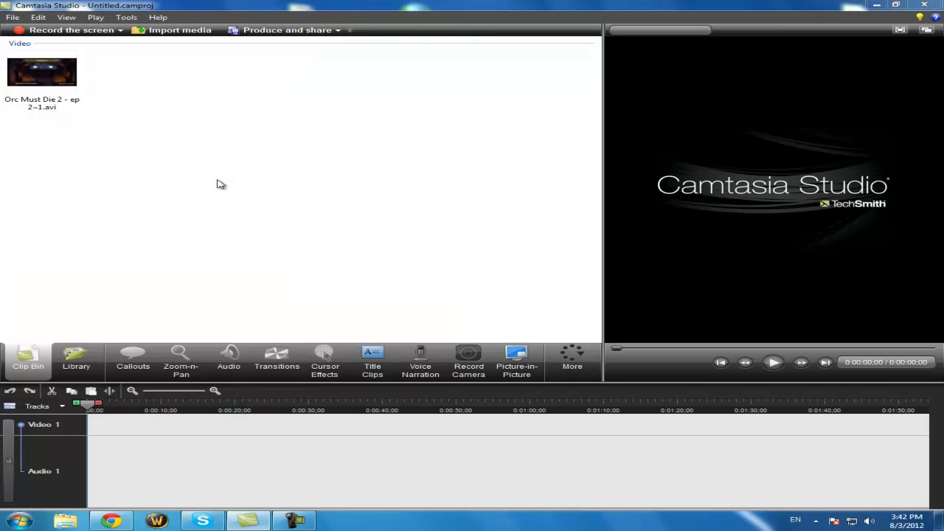
right_click(59, 95)
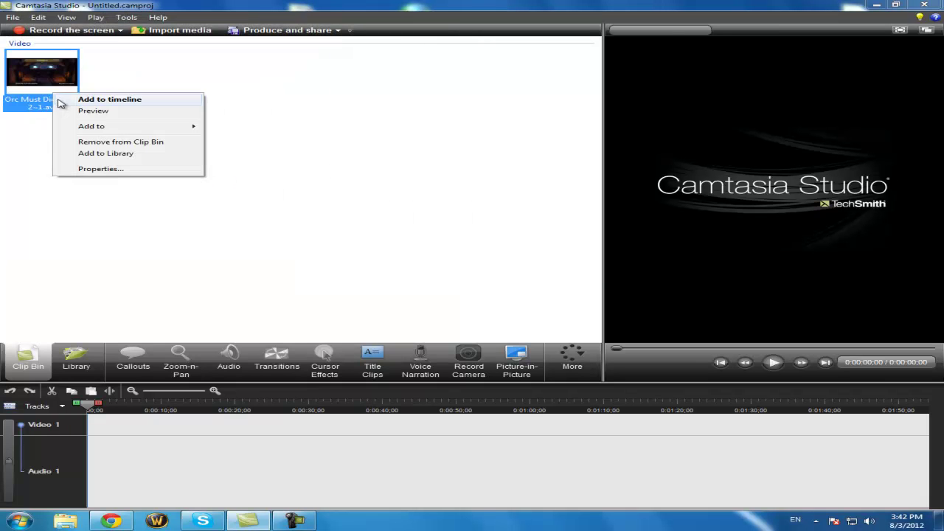
left_click(92, 99)
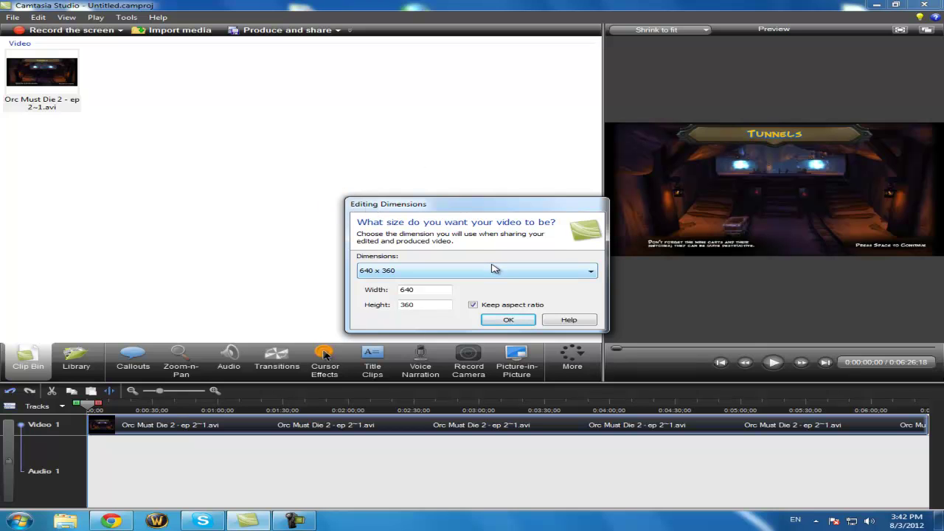
Set the project's editing dimensions to the 1280 x 720 Recording Dimensions preset
left_click(569, 278)
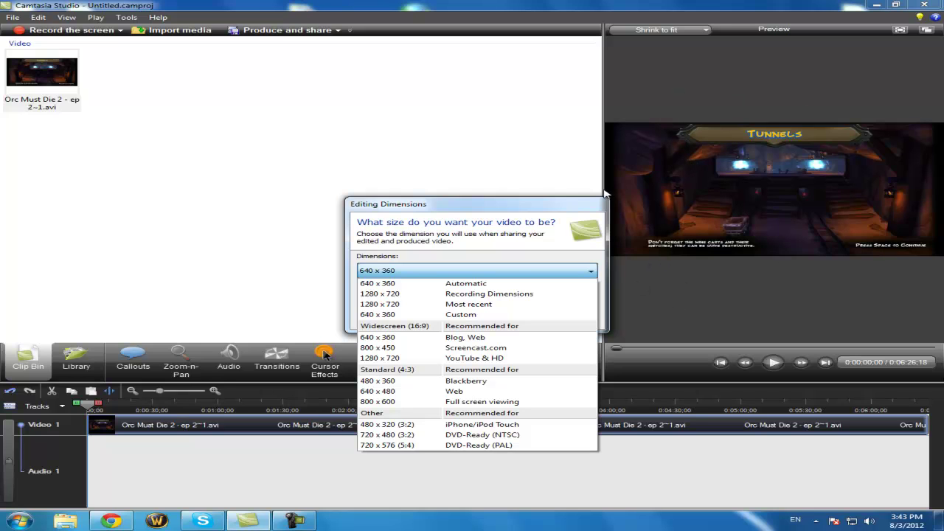
left_click(460, 295)
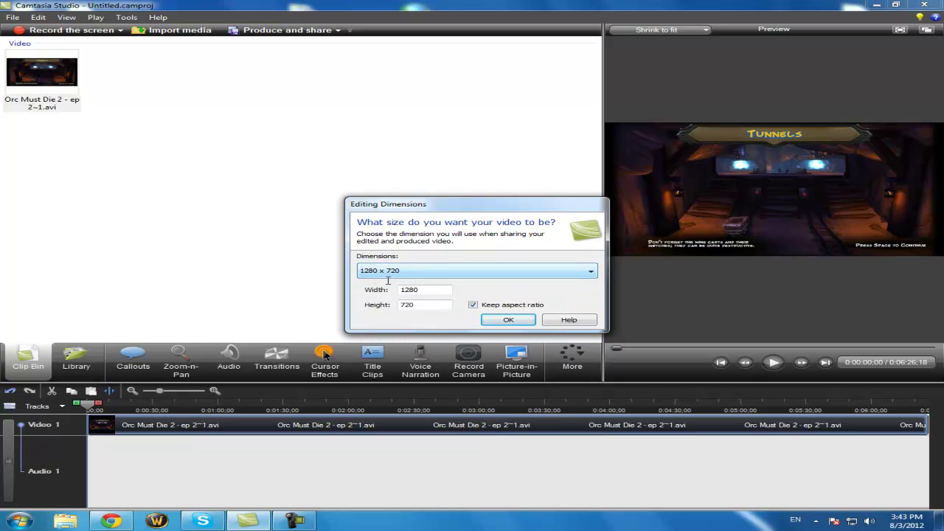
left_click(493, 321)
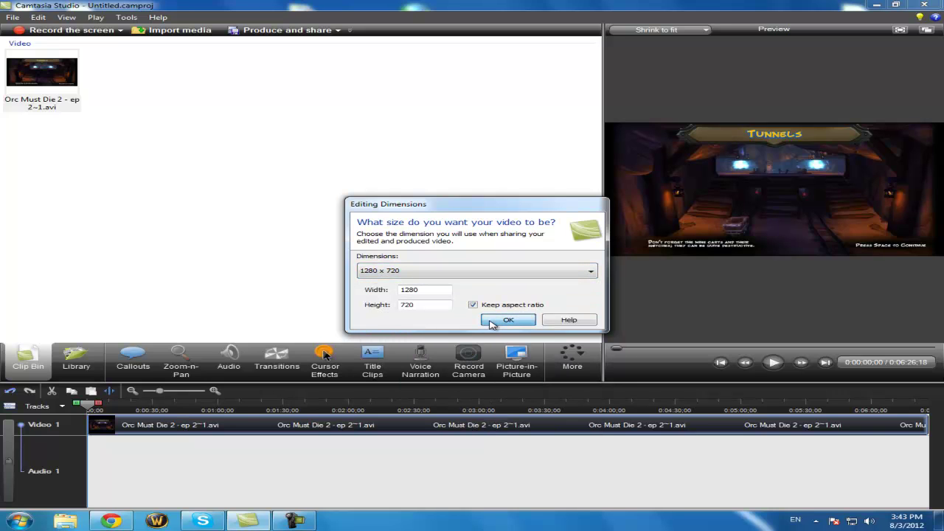
Import the video Gameplay Bulgaria.wmv from the Desktop and place it on Video 1 before the Orc Must Die 2 clip
left_click(120, 20)
left_click(118, 26)
left_click(180, 30)
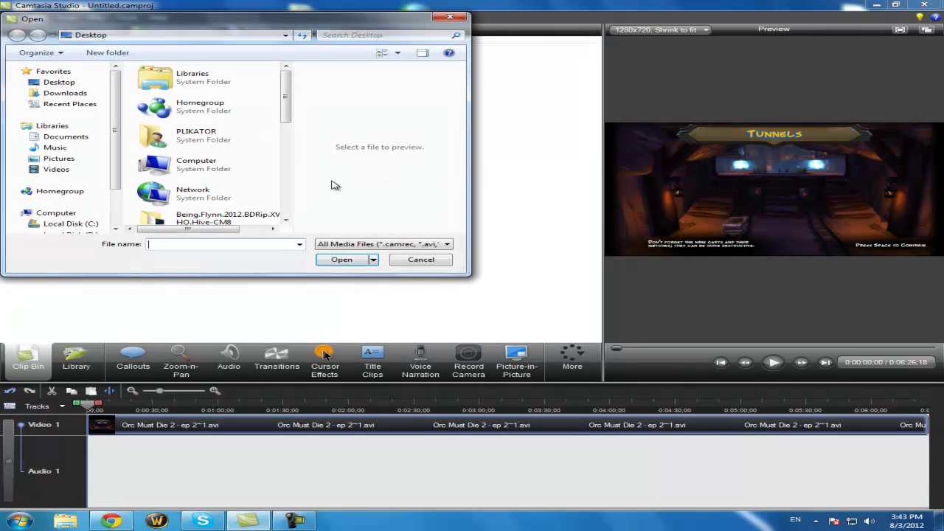
scroll(243, 168, "down", 4)
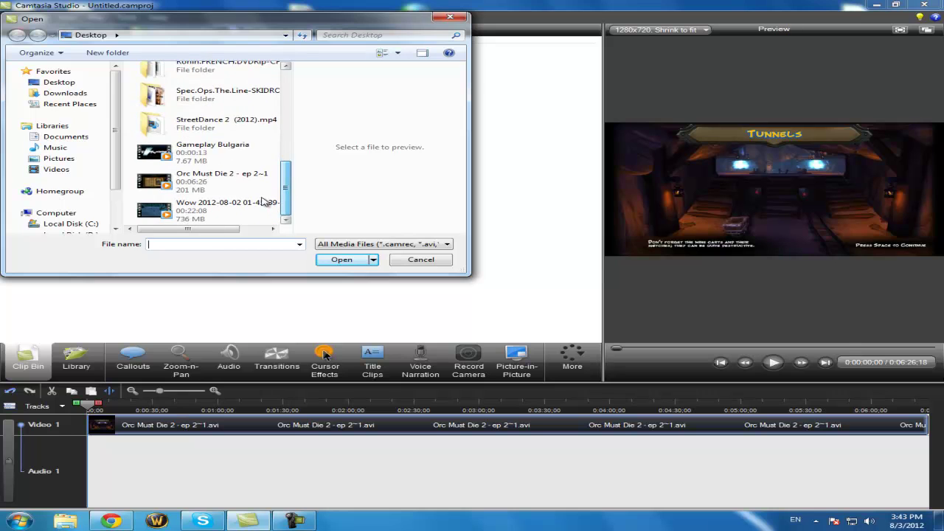
double_click(243, 169)
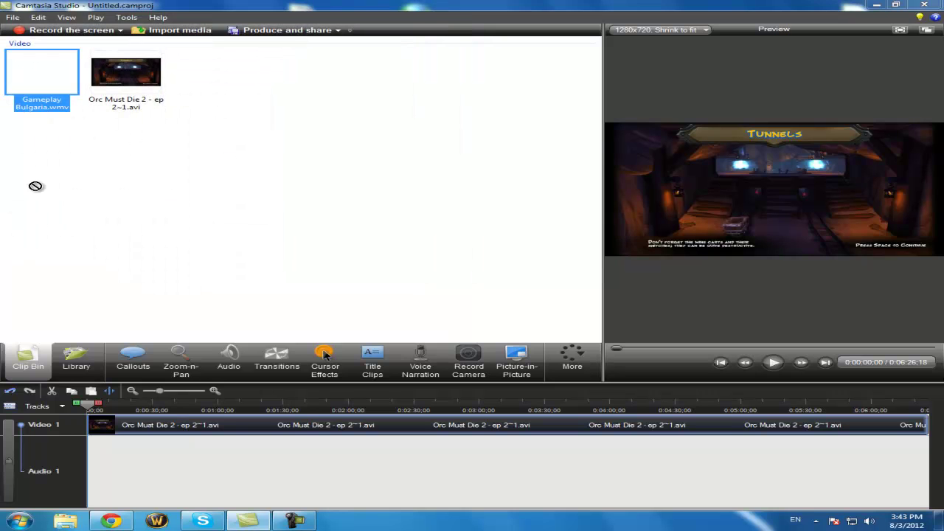
left_click_drag(87, 396, 130, 442)
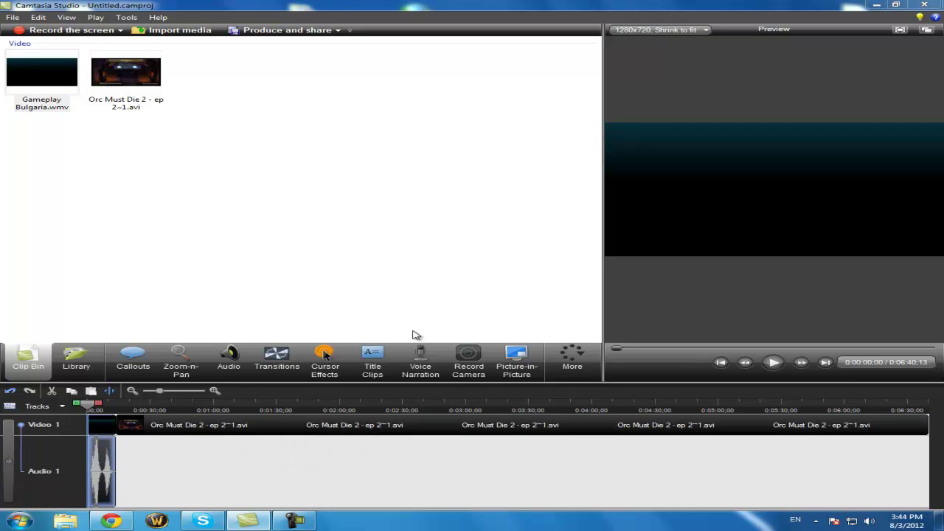
Add a callout to the Orc Must Die 2 clip at about 0:00:29 on the timeline
left_click(140, 356)
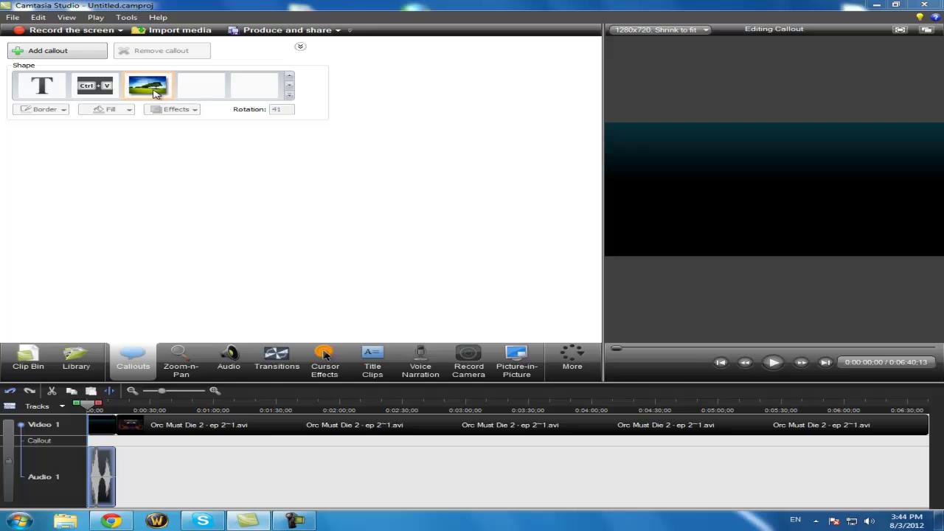
left_click(141, 404)
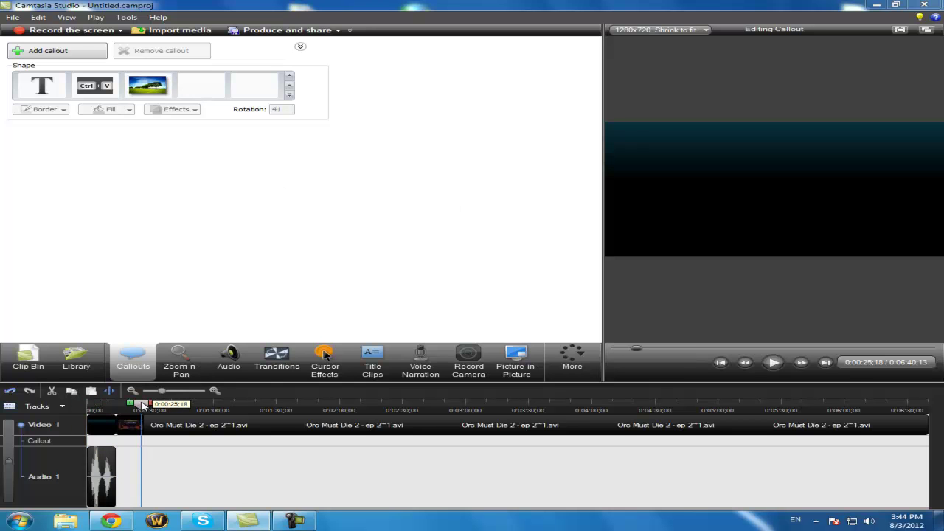
left_click_drag(141, 405, 149, 405)
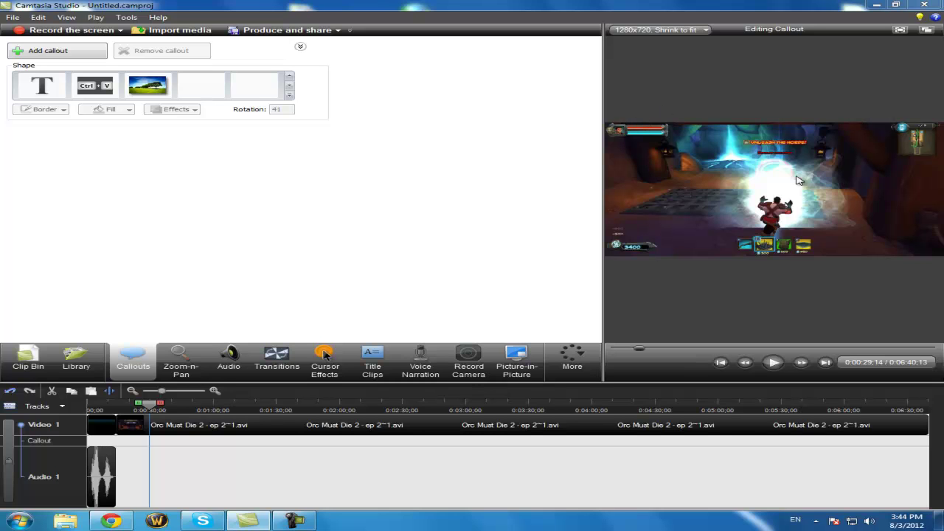
left_click(44, 59)
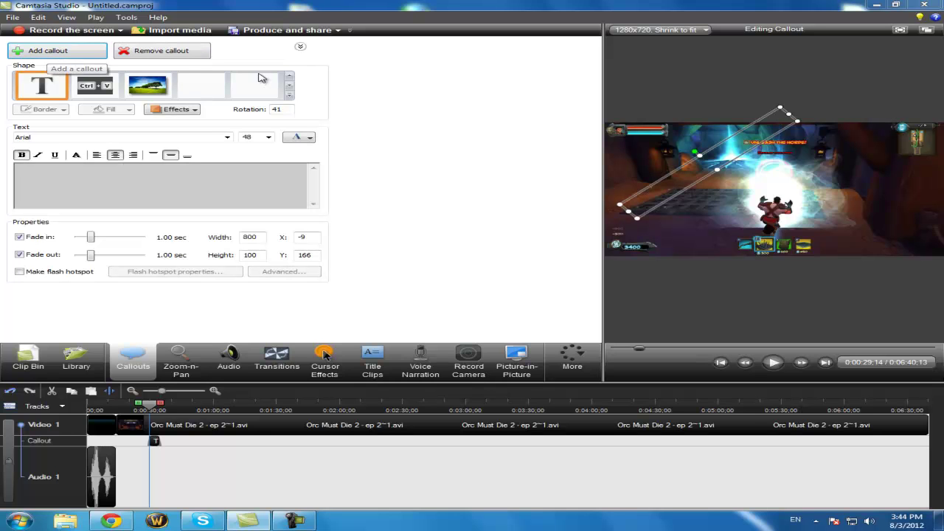
Load the Desert sample picture as the callout's image, unrotated, at about 198 x 81 in the video's lower-right corner
left_click(289, 96)
left_click(136, 271)
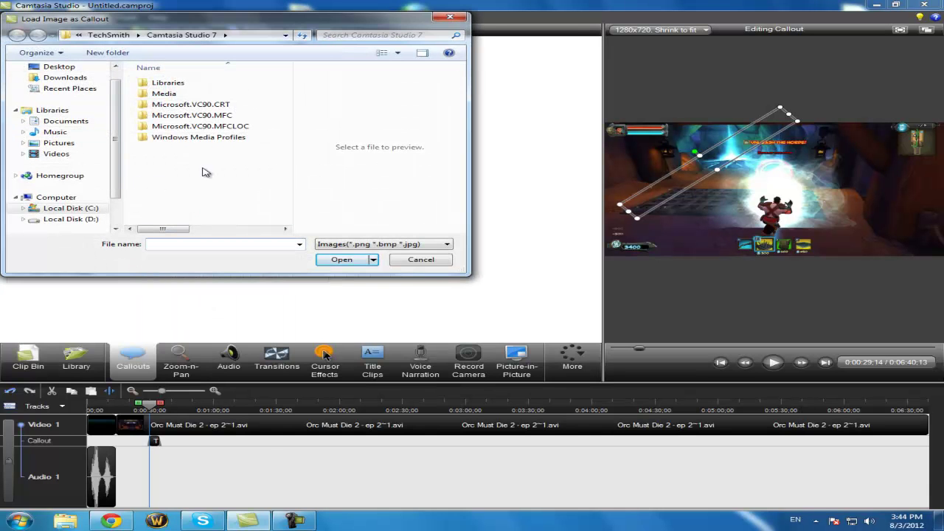
left_click(58, 135)
left_click(58, 142)
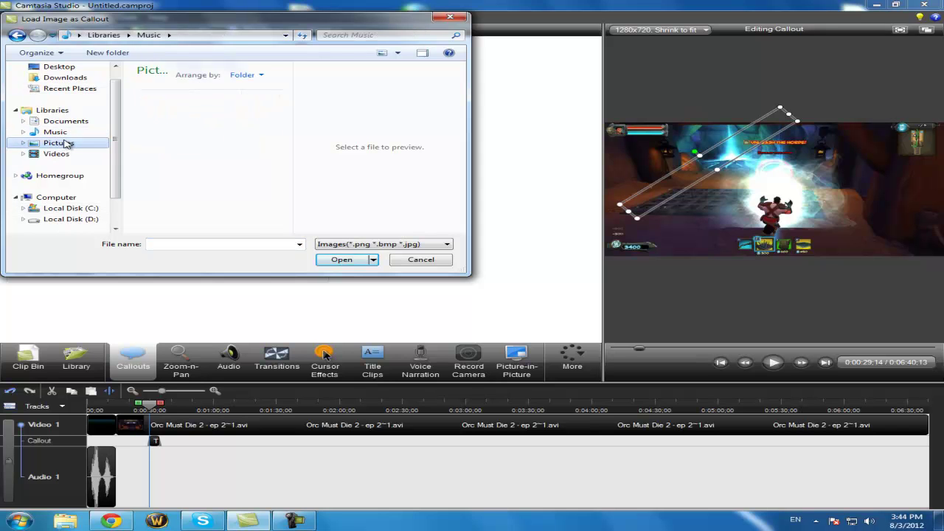
double_click(155, 107)
left_click(176, 170)
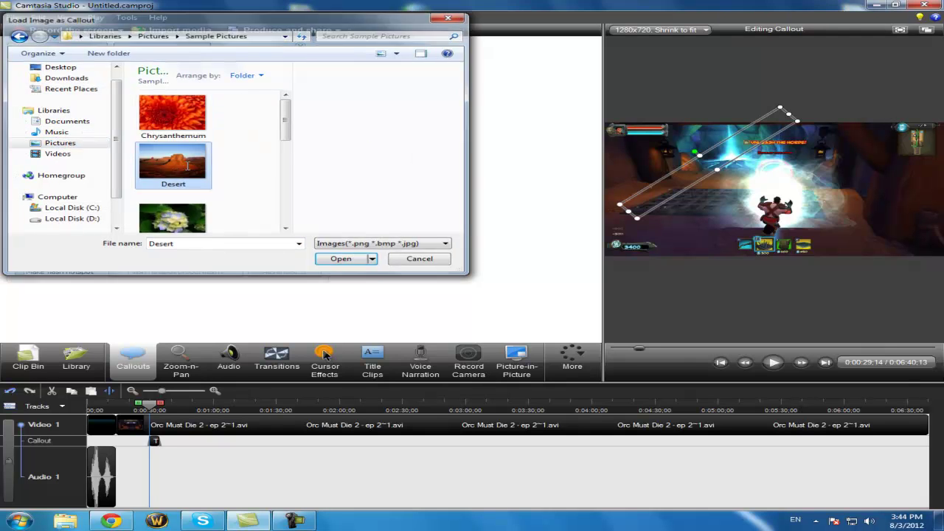
double_click(175, 170)
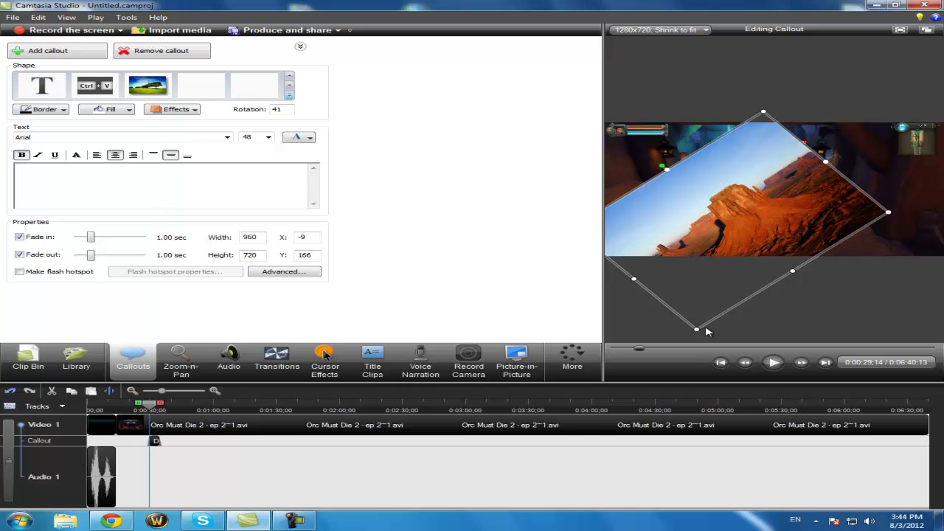
left_click_drag(696, 322, 902, 236)
left_click(897, 285)
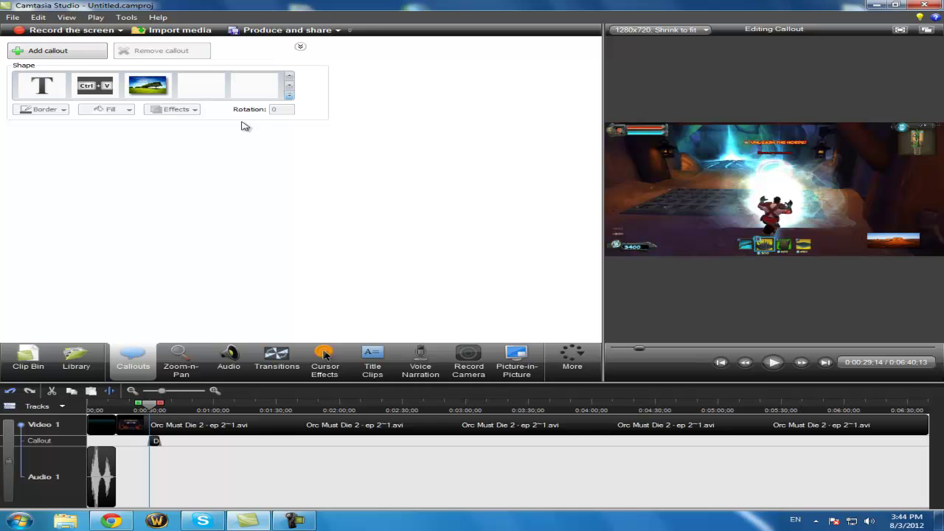
Add a text callout reading "Gameplay Bulgaria", enlarge it to about 933 x 142 and place it mid-frame over the video's left side
left_click(41, 86)
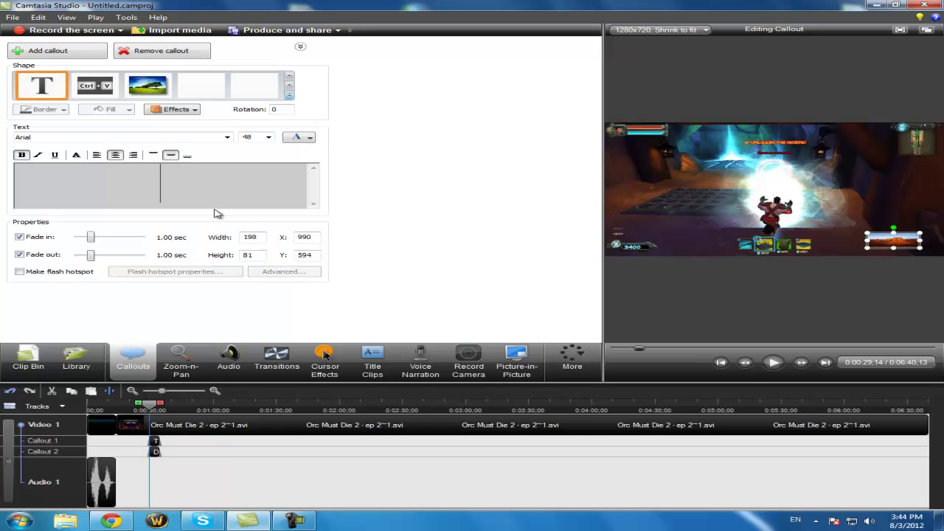
type("Gameplay")
key("ctrl+a")
type("Bulgaria")
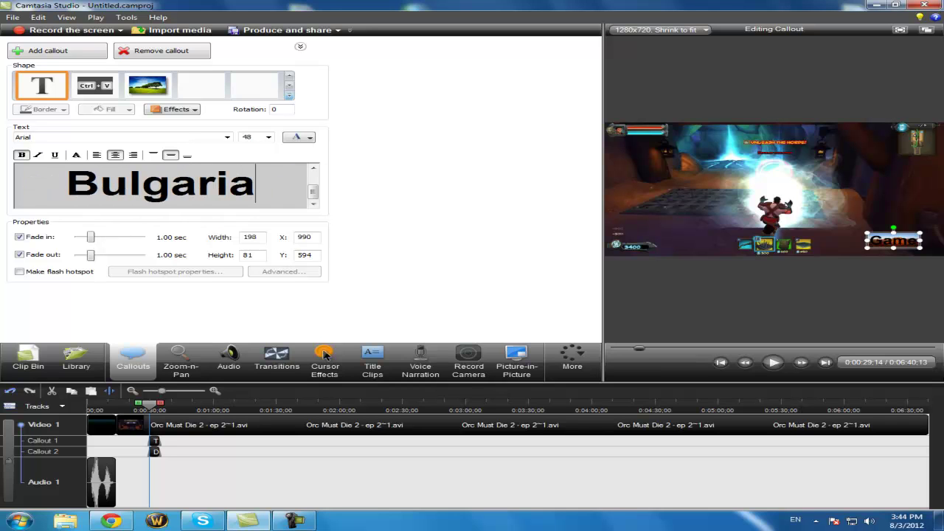
left_click_drag(913, 250, 927, 209)
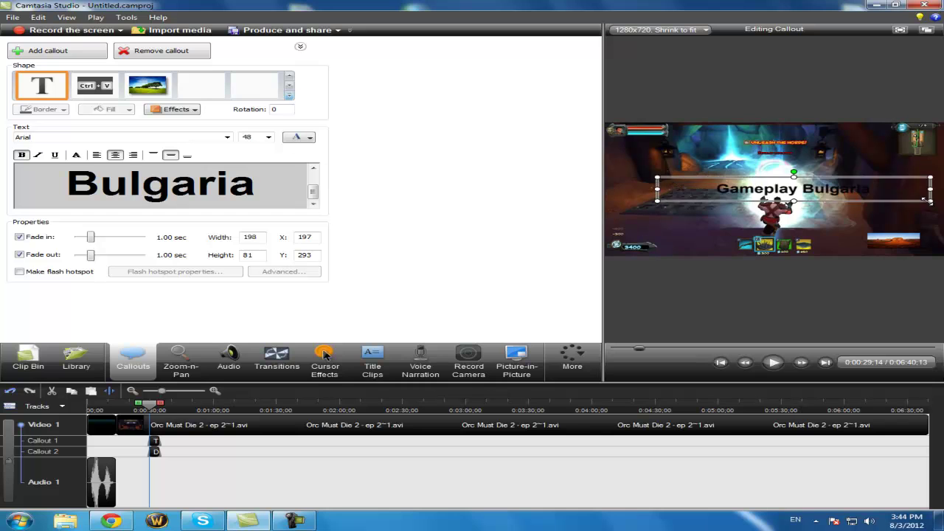
left_click_drag(759, 185, 681, 198)
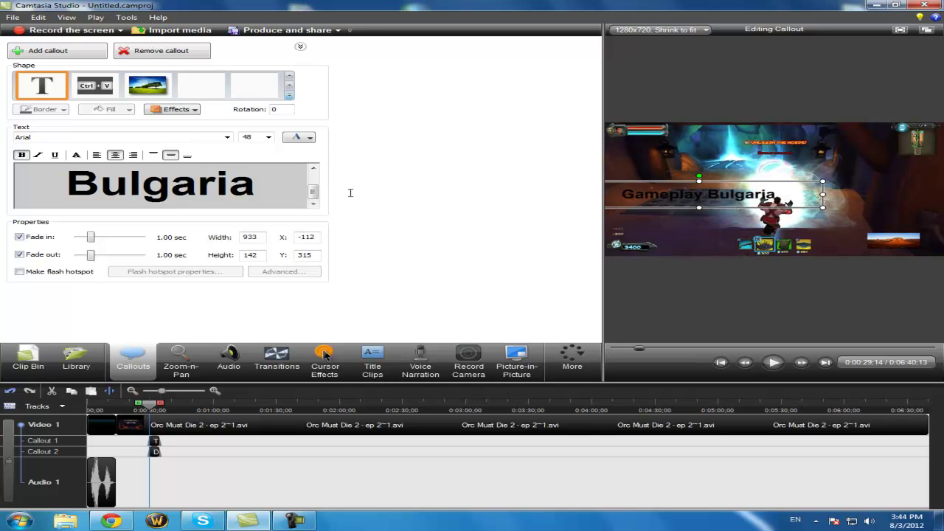
Color the "Gameplay Bulgaria" text white and move its callout to the top center of the video
left_click_drag(295, 188, 3, 138)
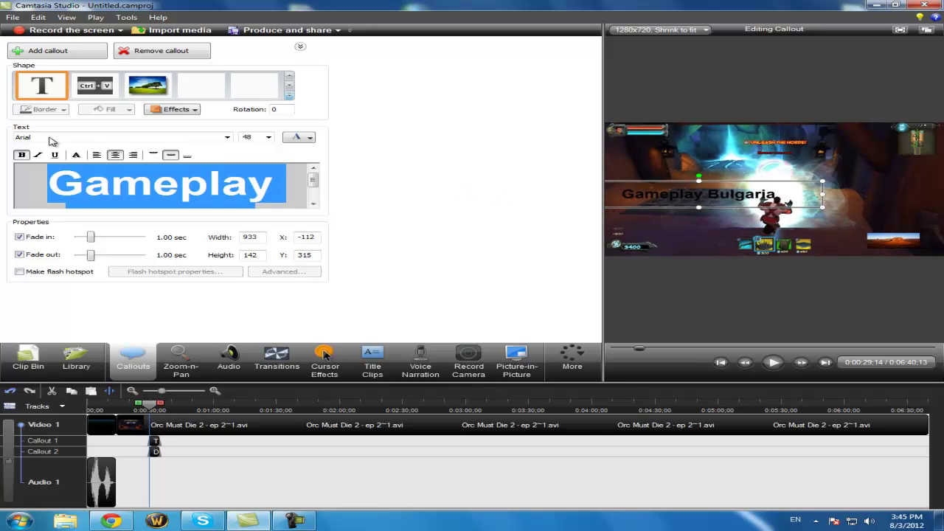
left_click(294, 138)
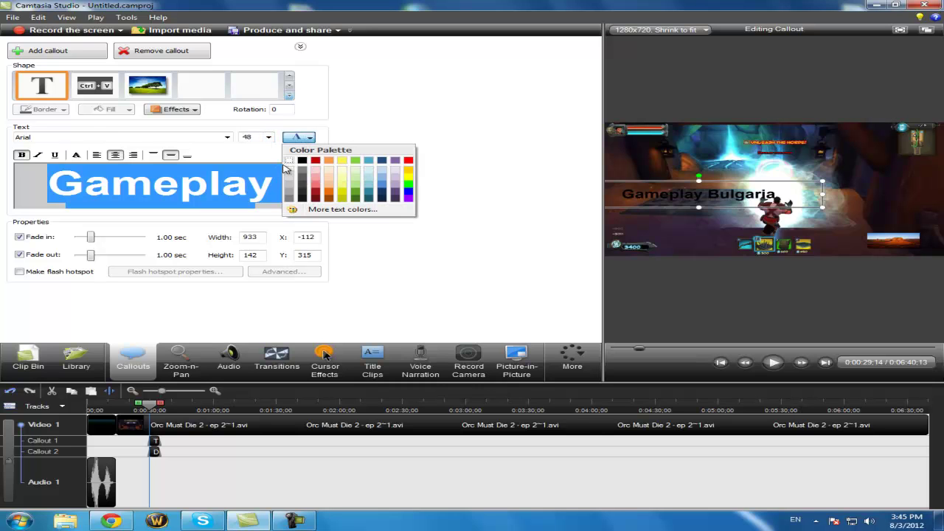
left_click(295, 166)
left_click_drag(711, 194, 788, 130)
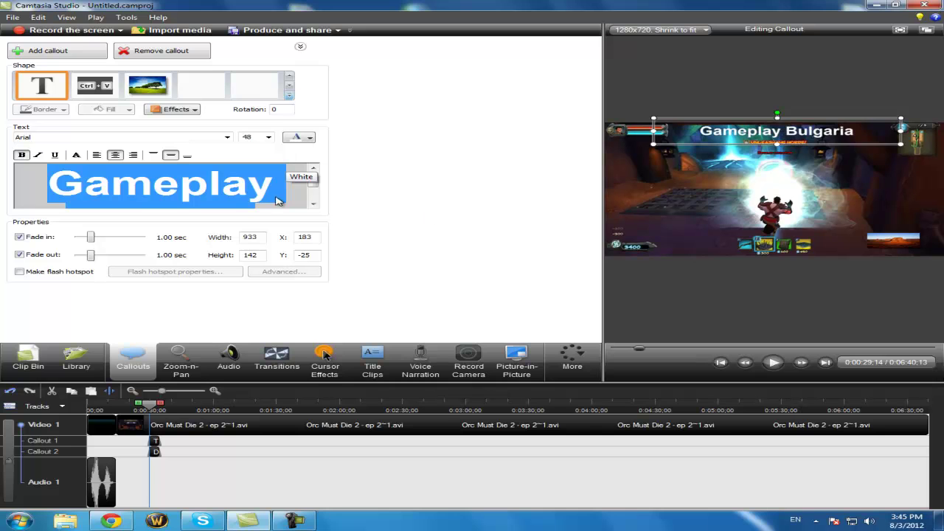
Change the "Gameplay Bulgaria" text's font to Arial Black and nudge the callout closer to the video's top edge
left_click(215, 139)
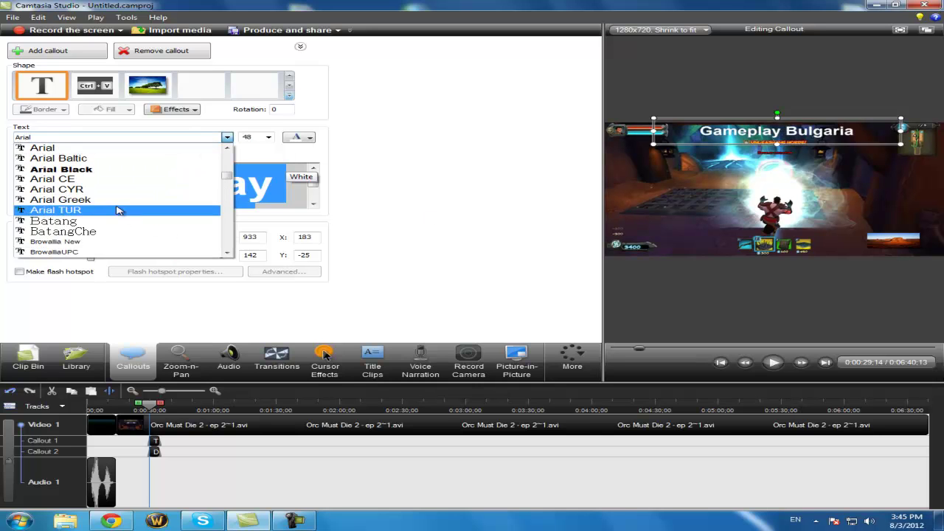
left_click(139, 171)
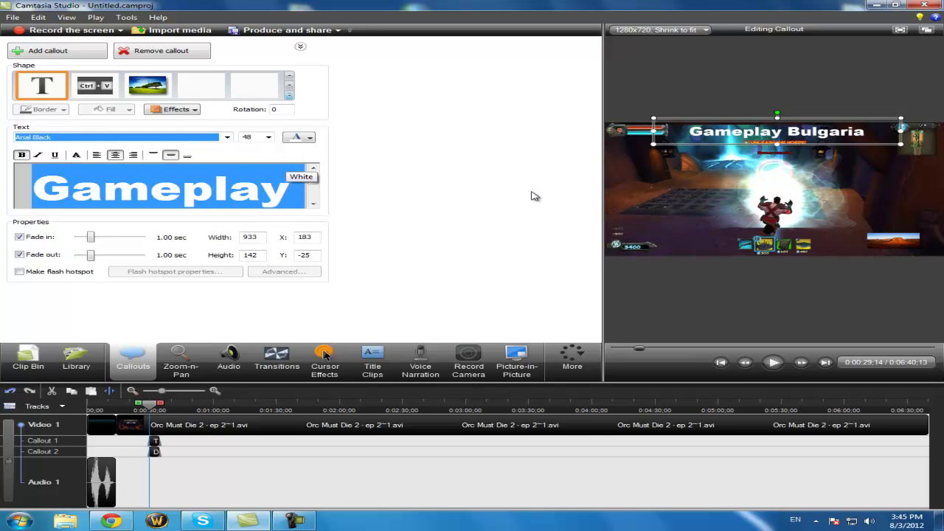
left_click(725, 186)
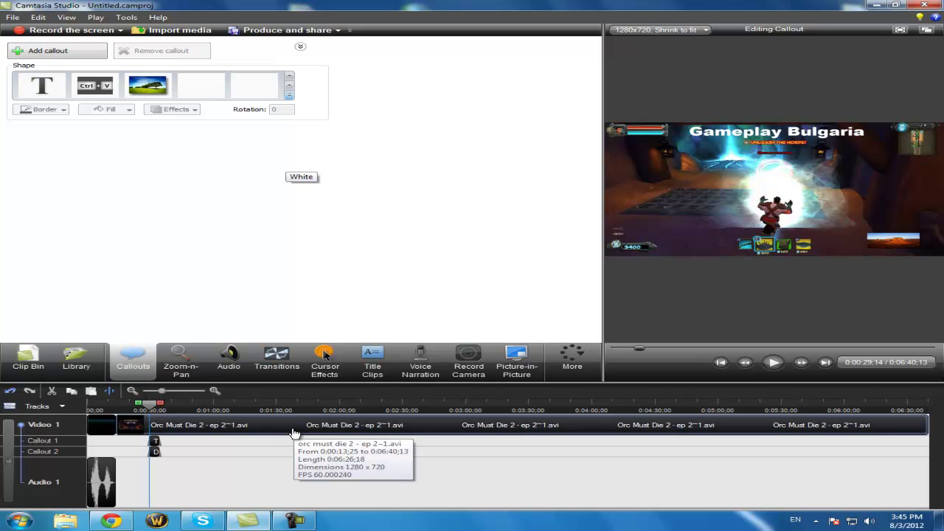
left_click(737, 155)
left_click_drag(737, 155, 767, 128)
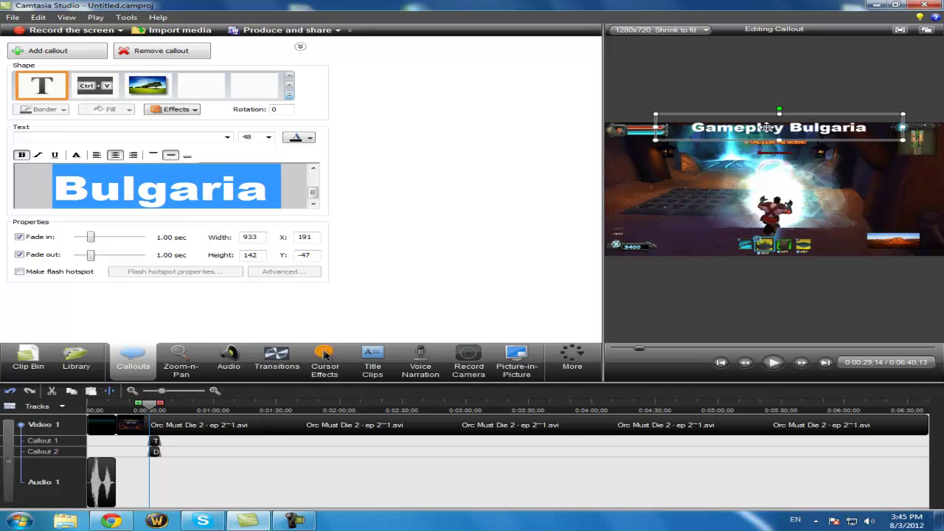
left_click(715, 181)
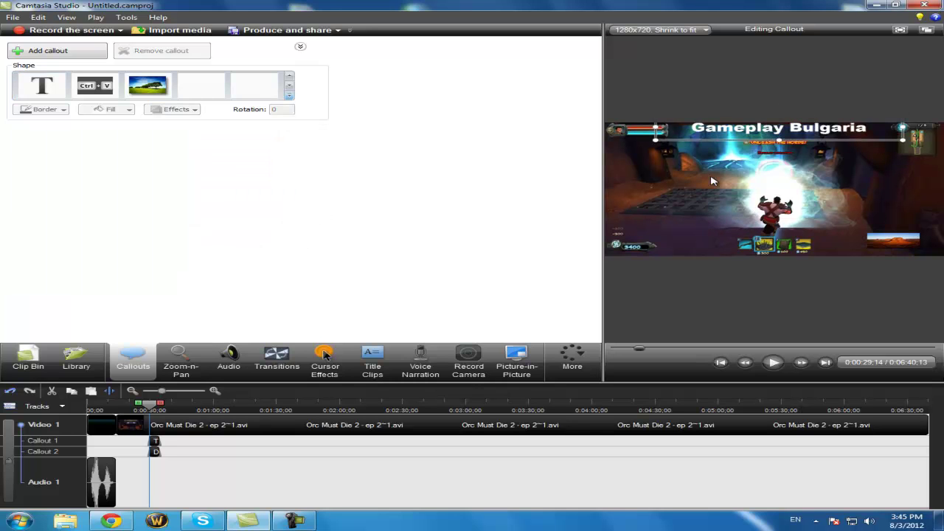
View the Zoom-n-Pan settings, and start a new project without saving the changes to the current one
left_click(174, 377)
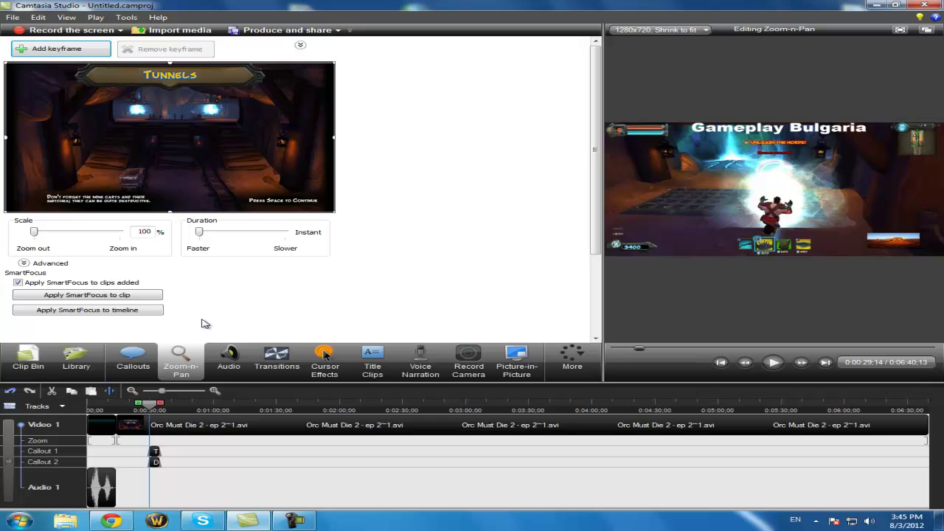
left_click(10, 16)
left_click(44, 29)
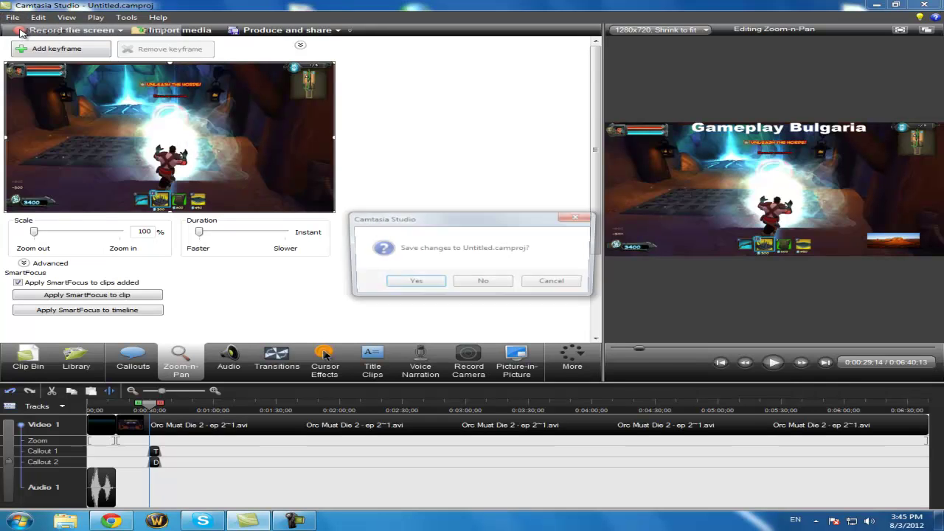
left_click(473, 285)
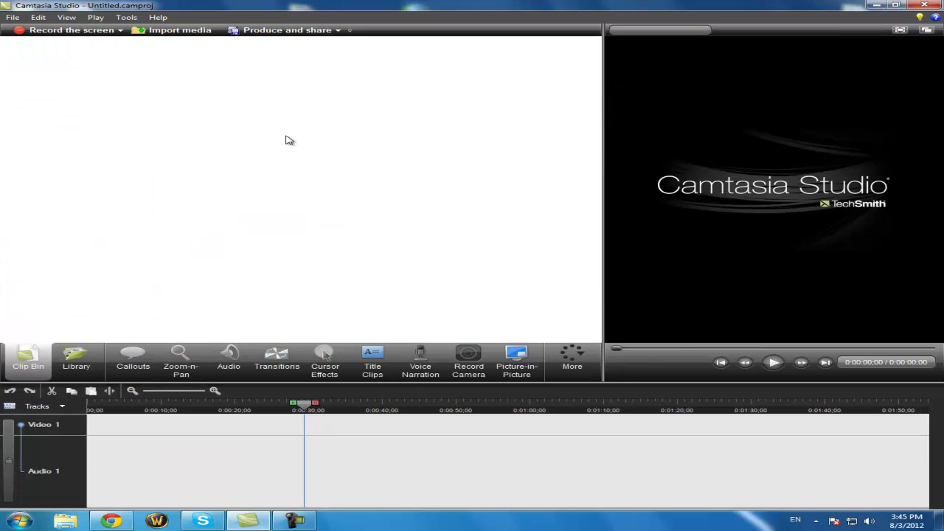
Import the video cod 2 ep 8~1.avi from the Gameplay Bulgaria folder on the Desktop
left_click(171, 29)
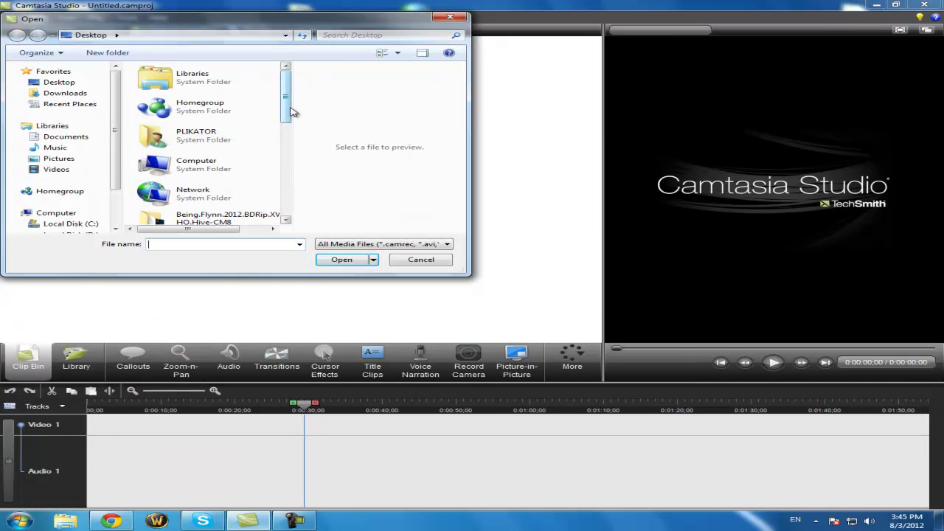
scroll(298, 177, "down", 5)
double_click(232, 118)
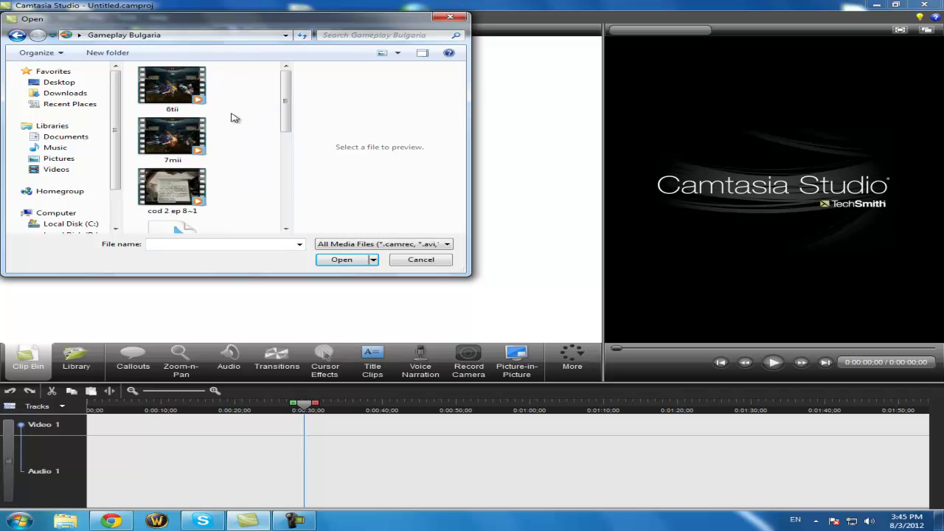
scroll(231, 118, "down", 3)
scroll(231, 118, "up", 3)
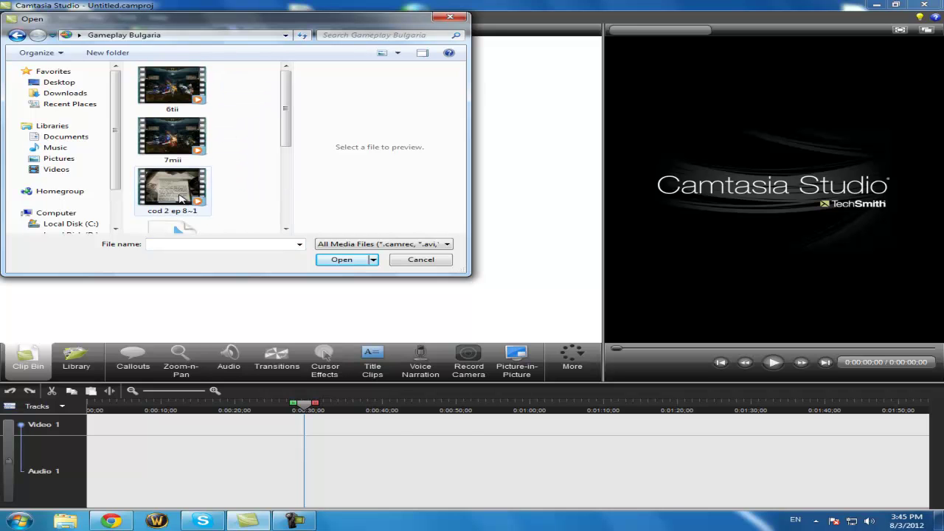
double_click(181, 197)
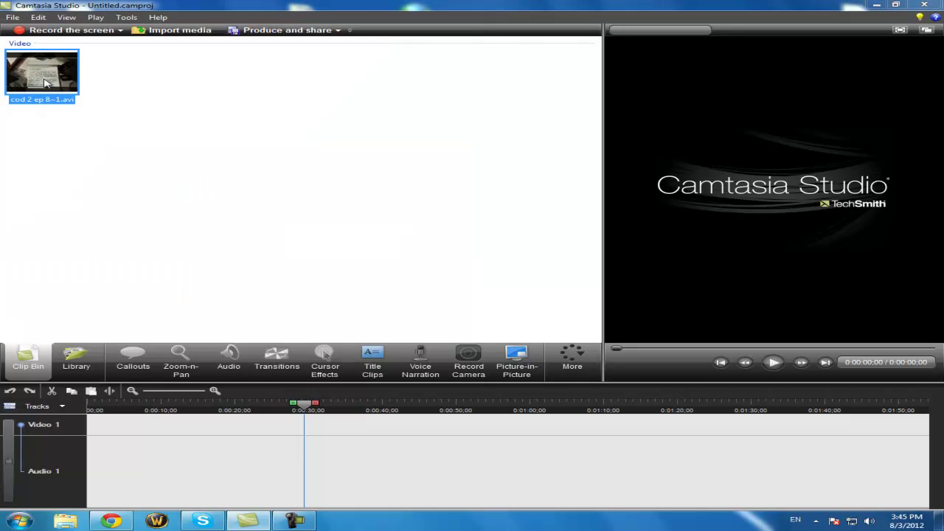
Add cod 2 ep 8~1.avi to the start of the Video 1 track and set the editing dimensions to 1280 x 720
left_click_drag(42, 74, 120, 432)
left_click(457, 270)
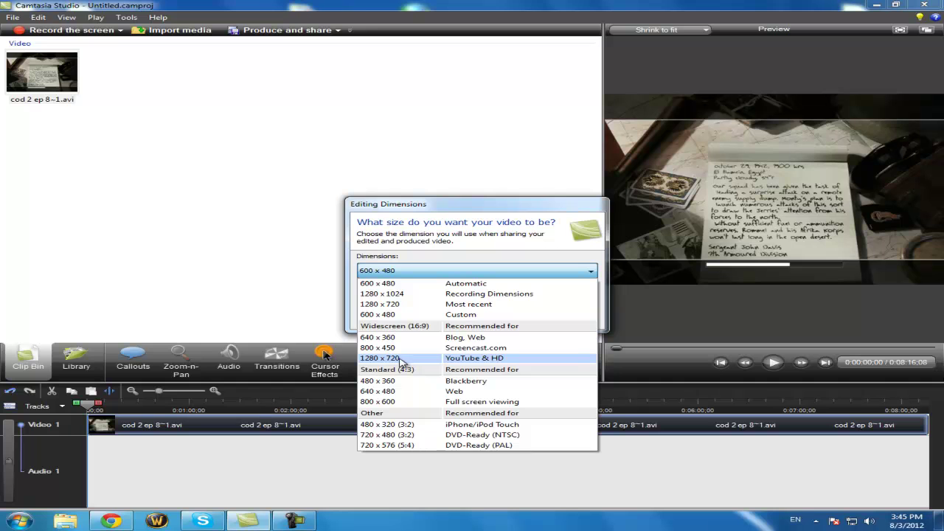
left_click(437, 360)
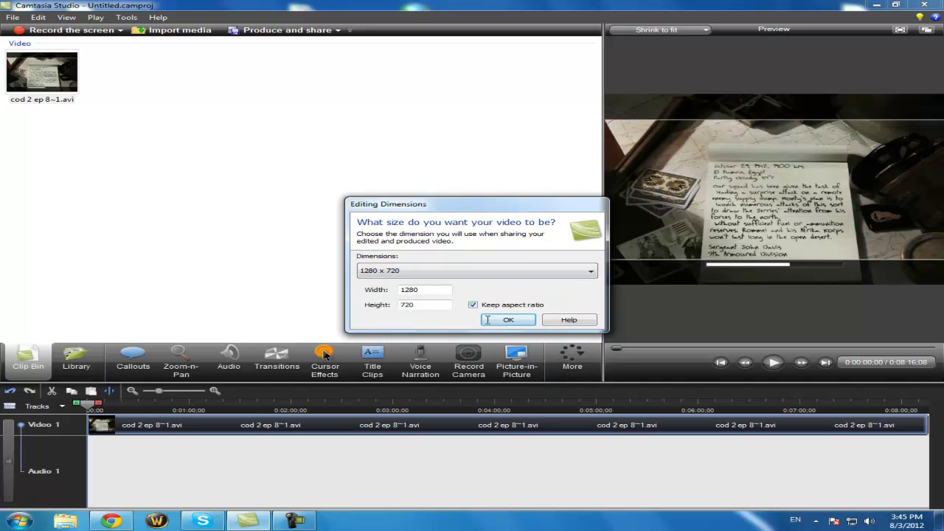
left_click(525, 271)
left_click(468, 361)
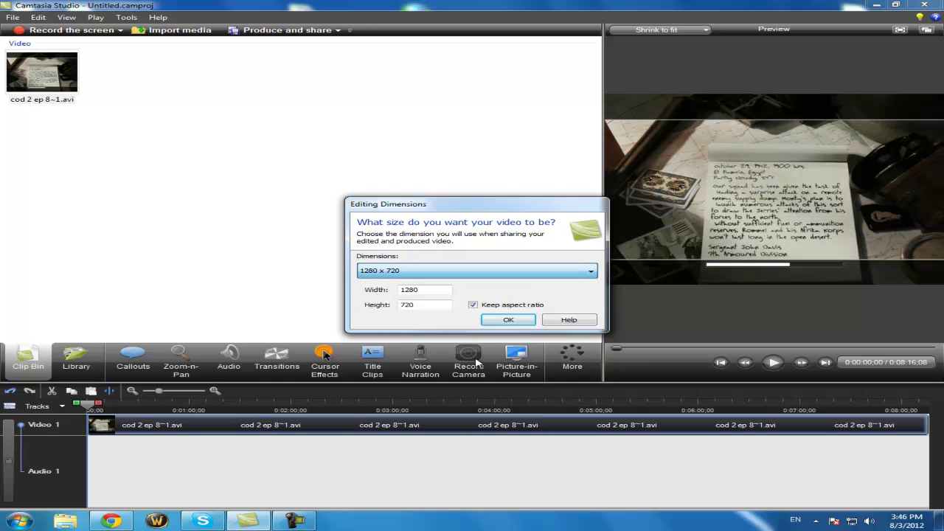
left_click(516, 324)
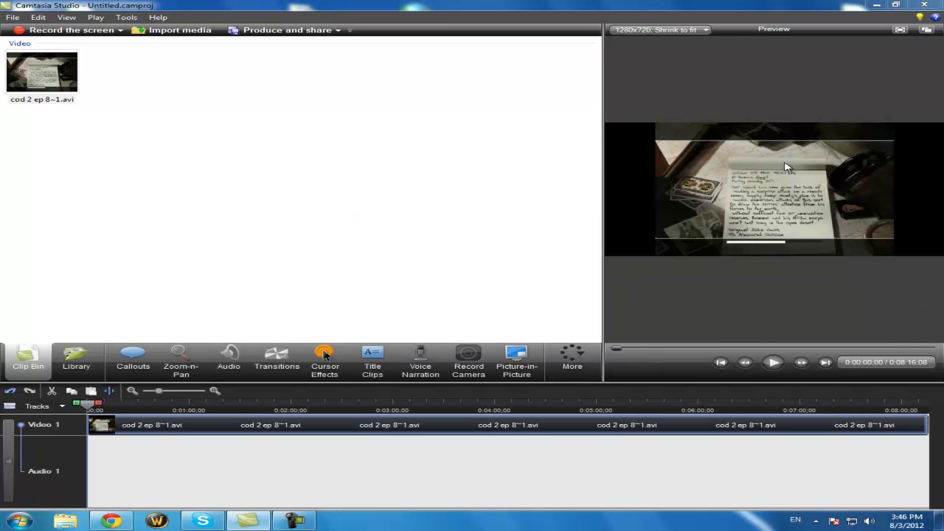
At about 0:03:45 on the timeline, narrow the Zoom-n-Pan frame to the gameplay picture to crop out the black side bars
left_click(171, 363)
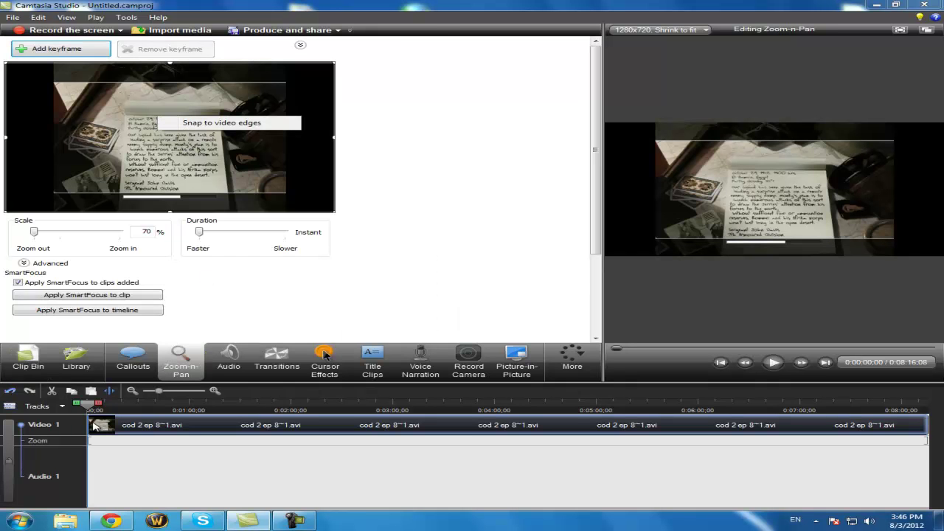
left_click_drag(94, 406, 469, 406)
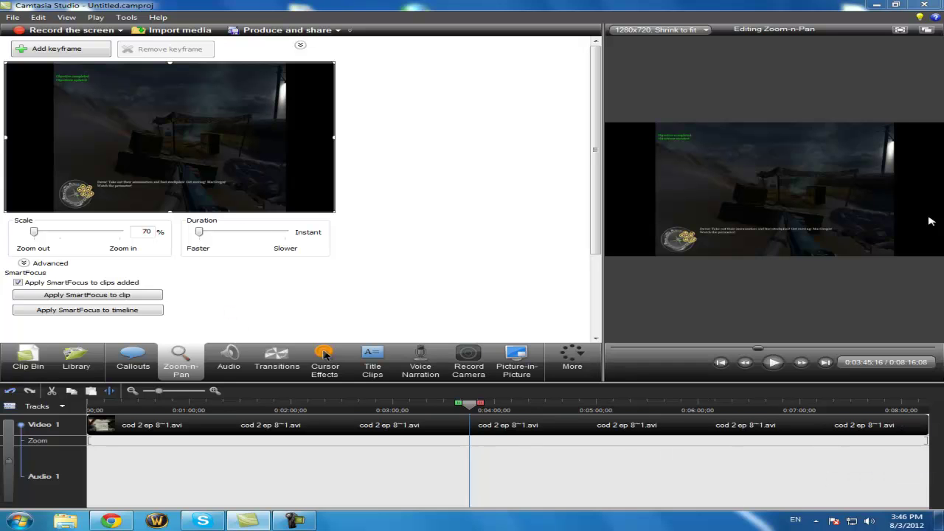
left_click_drag(289, 138, 242, 144)
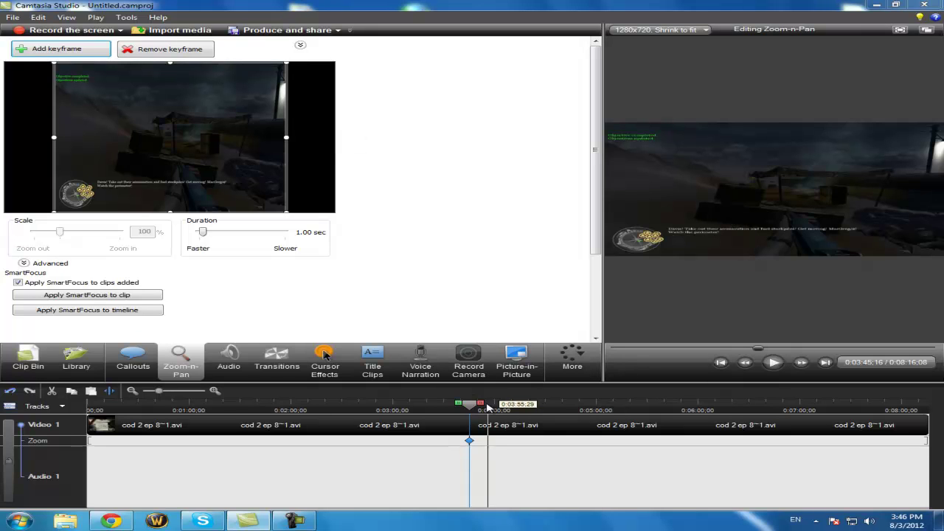
left_click(317, 405)
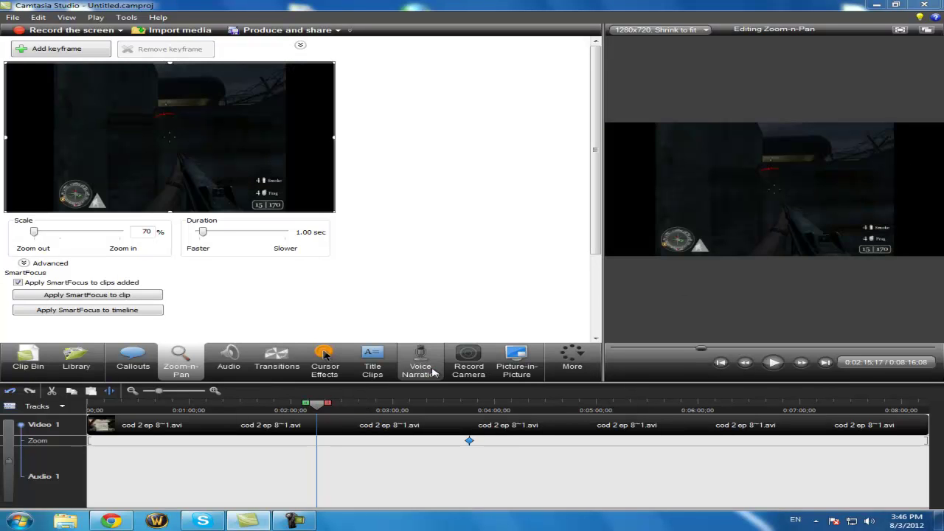
Move the zoom keyframe to the start of the timeline and check the crop at several points in the video
left_click_drag(469, 441, 28, 409)
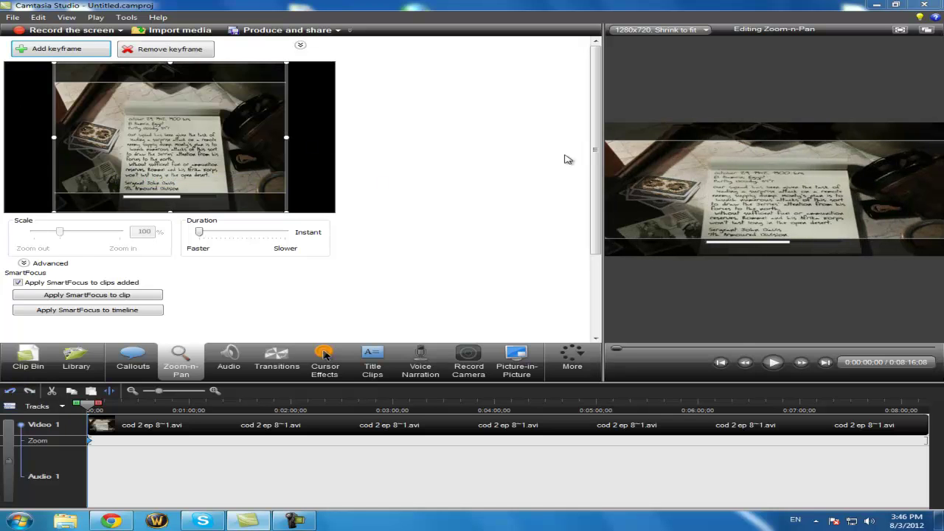
left_click(365, 406)
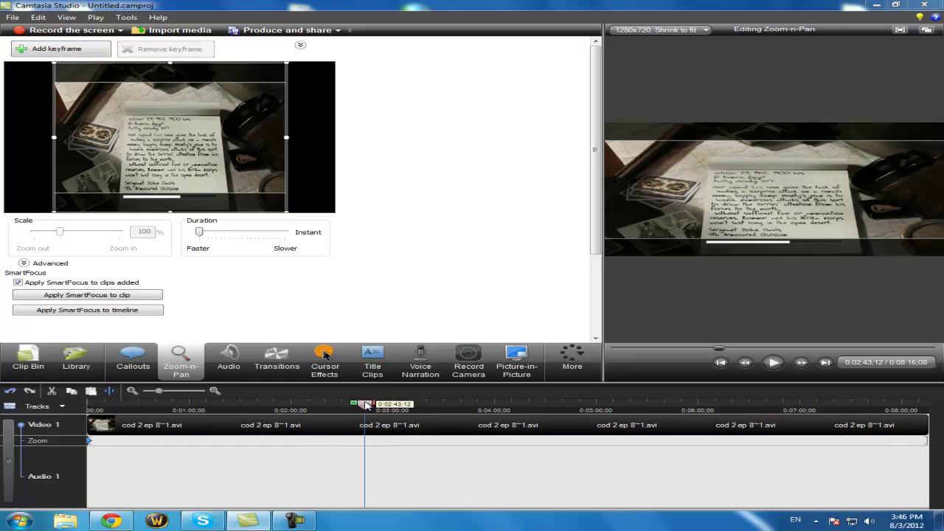
left_click(657, 405)
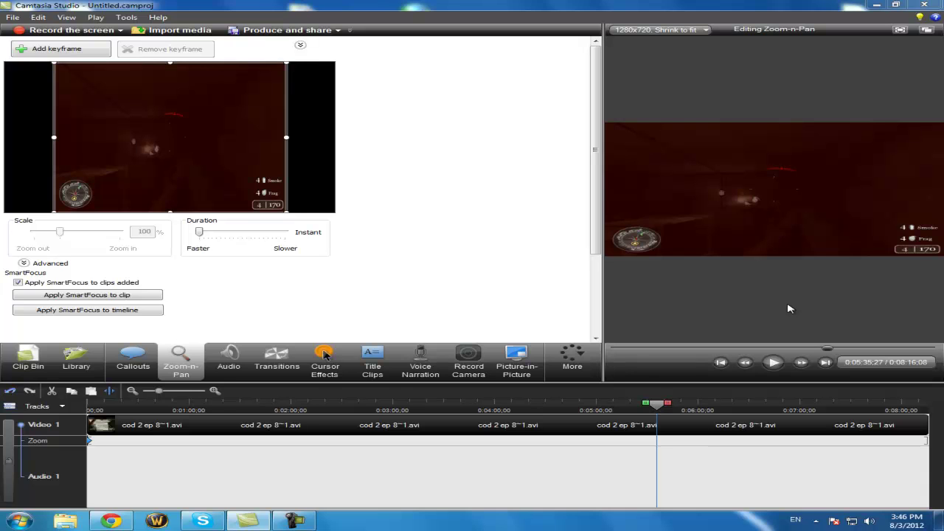
left_click(144, 406)
left_click_drag(144, 408, 89, 406)
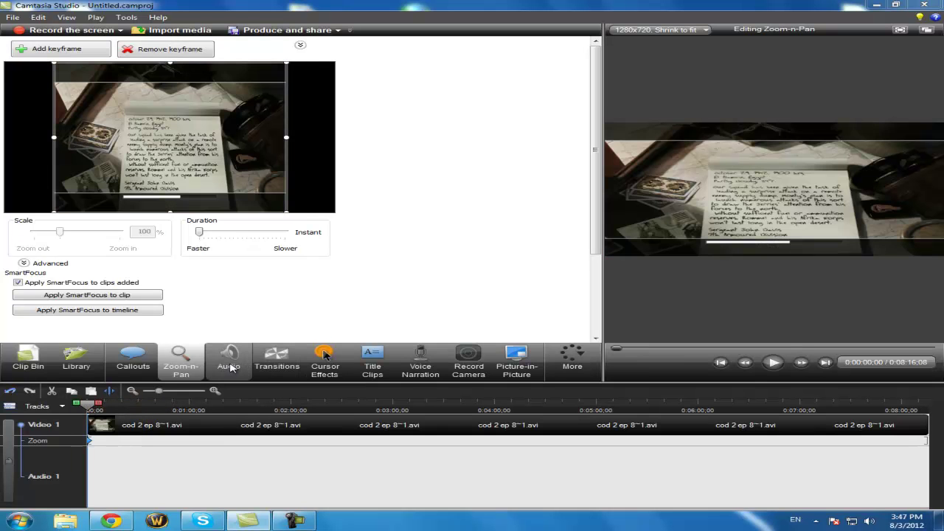
Try to import the song Antonina - Shmatka from the Music library
left_click(30, 362)
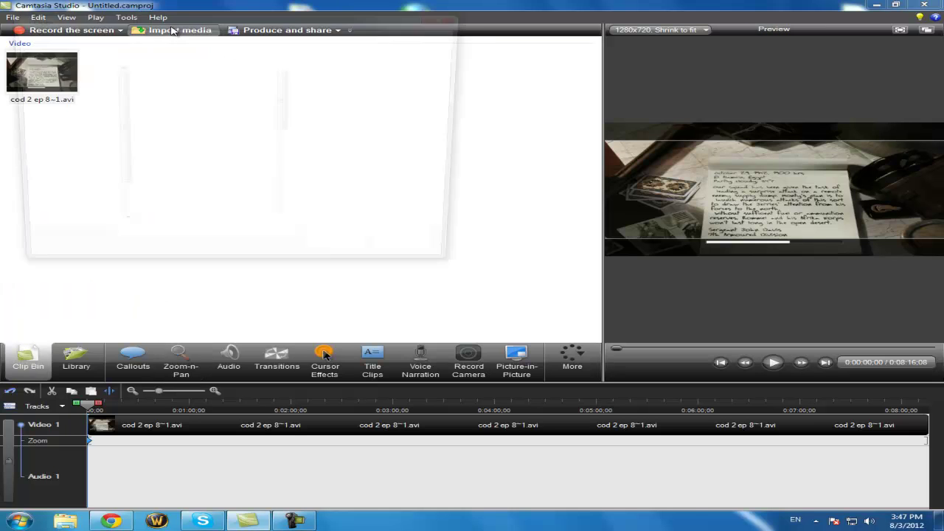
left_click(171, 30)
left_click(53, 148)
left_click(143, 145)
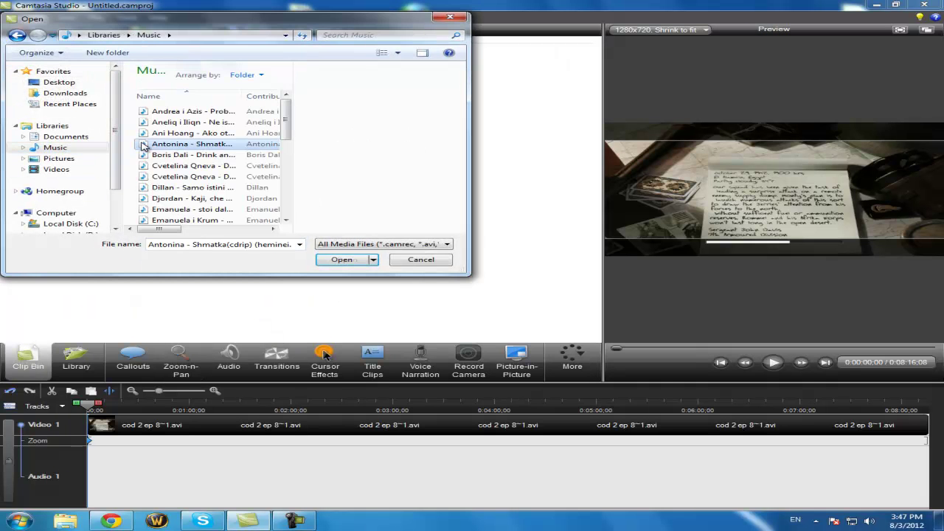
double_click(143, 145)
left_click(608, 287)
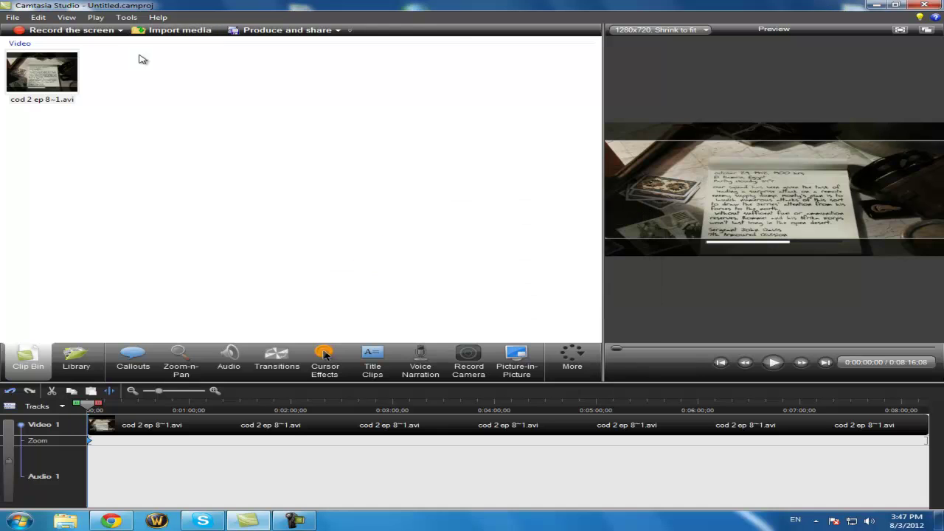
Import the song Boris Dali - Drink and Drive and place it at the start of the Audio 2 track
left_click(177, 30)
left_click(185, 155)
double_click(186, 156)
left_click_drag(13, 109, 95, 490)
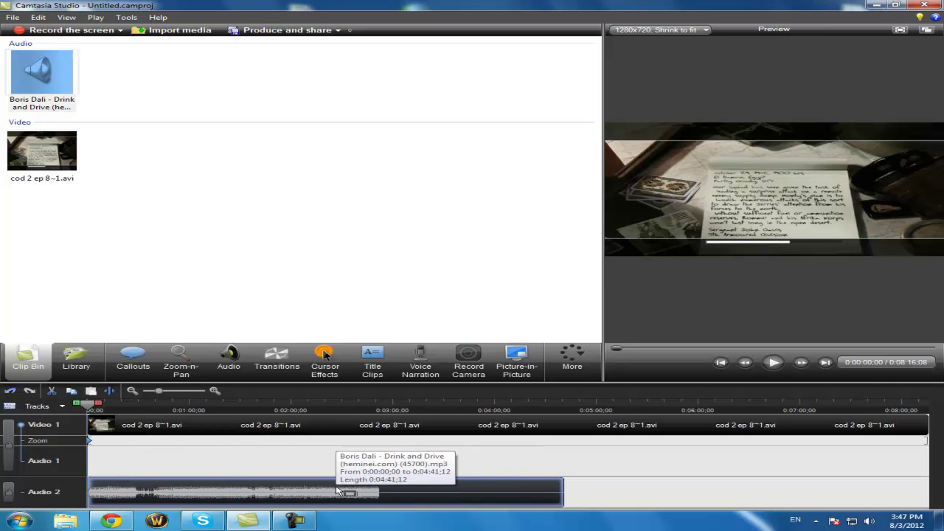
Enable noise removal and voice optimization for a male voice, and raise the music clip's volume to 400%
left_click(228, 357)
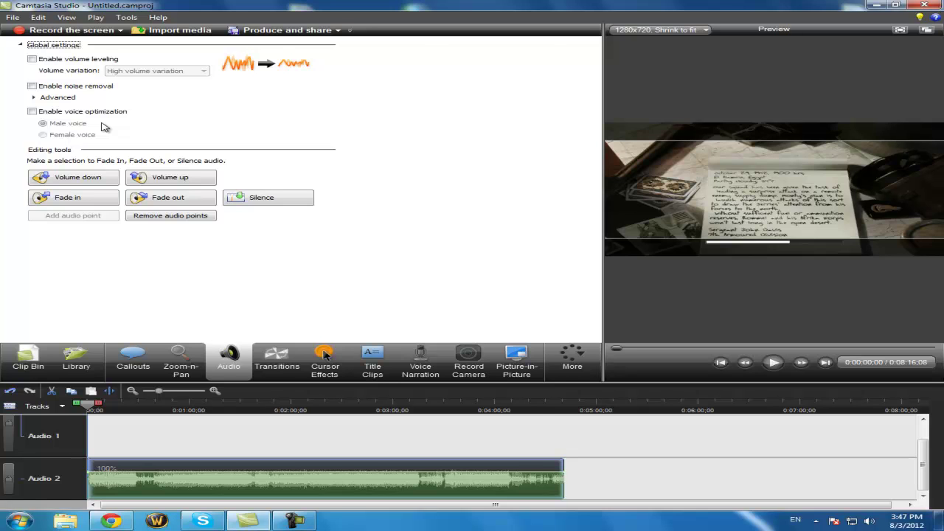
left_click(59, 86)
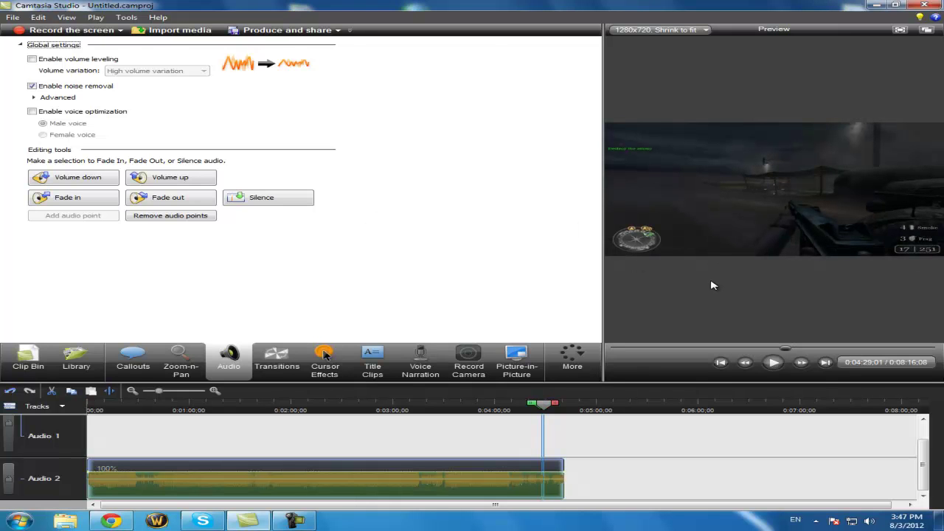
left_click(33, 112)
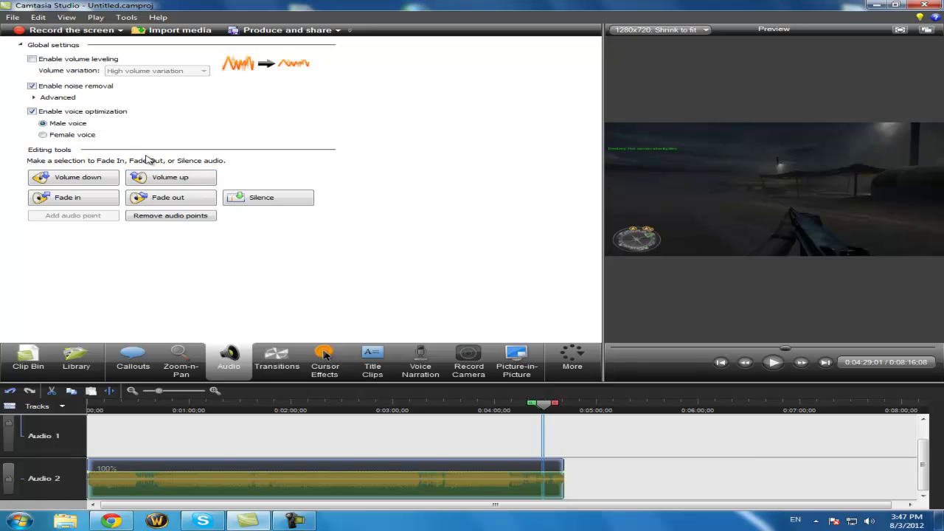
left_click(156, 183)
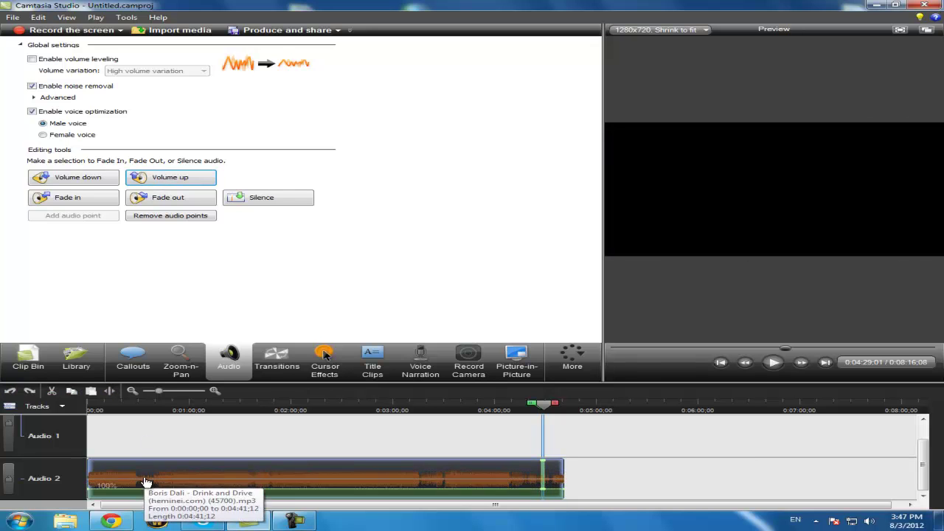
left_click_drag(146, 490, 147, 460)
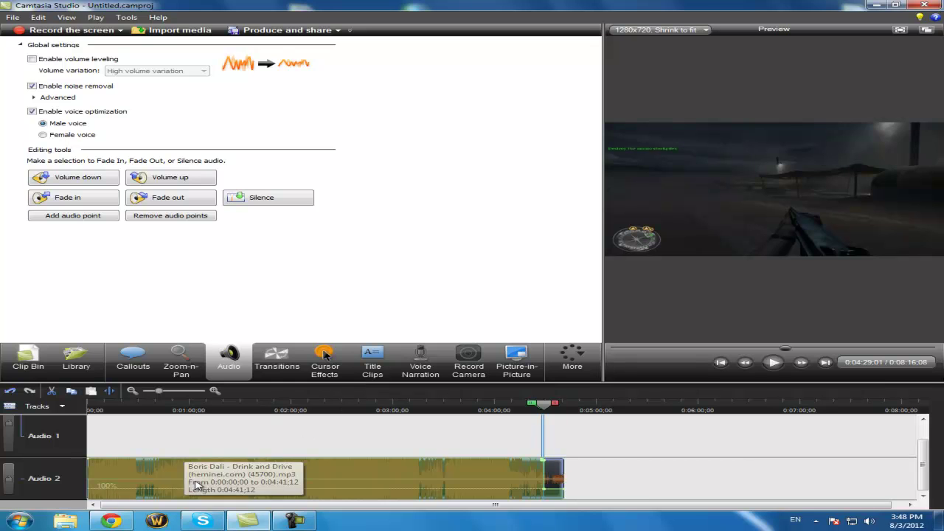
Select the timeline range from the start to the end of the music, and collapse the selection back to the start
mouse_move(542, 410)
left_mouse_down()
mouse_move(581, 411)
mouse_move(564, 410)
left_mouse_up()
left_click_drag(534, 404, 81, 409)
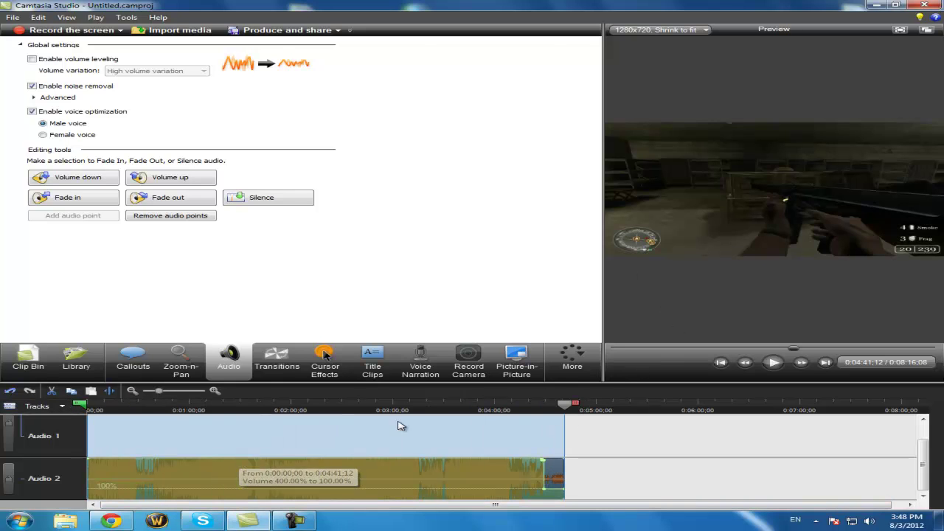
left_click(514, 408)
mouse_move(572, 404)
left_mouse_down()
mouse_move(619, 404)
mouse_move(3, 405)
left_mouse_up()
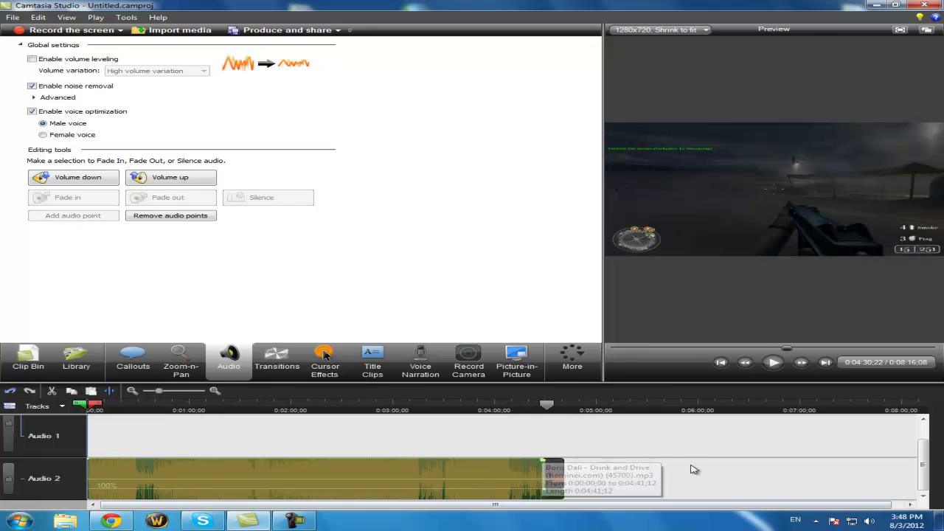
Cut the first 0:00:45;06 of the video and music from the timeline, and undo the cut
scroll(923, 447, "up", 2)
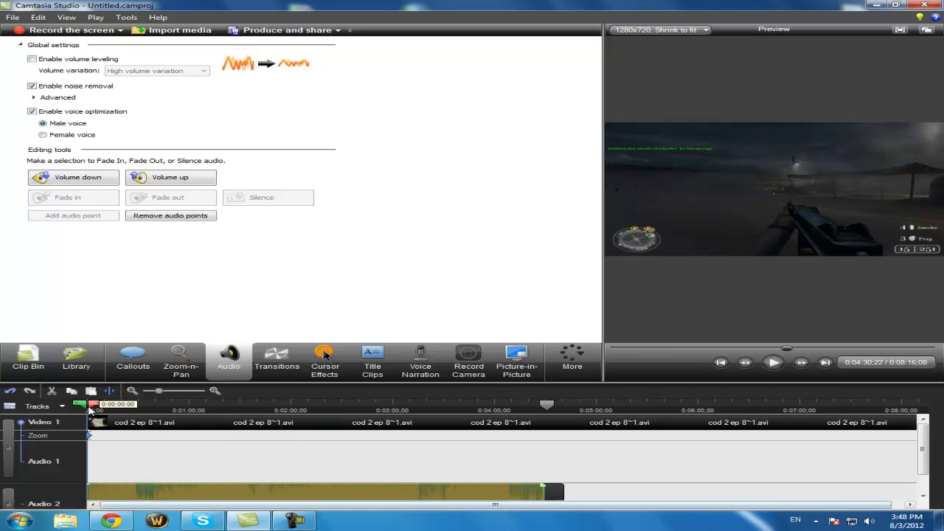
left_click(118, 404)
left_click(544, 490)
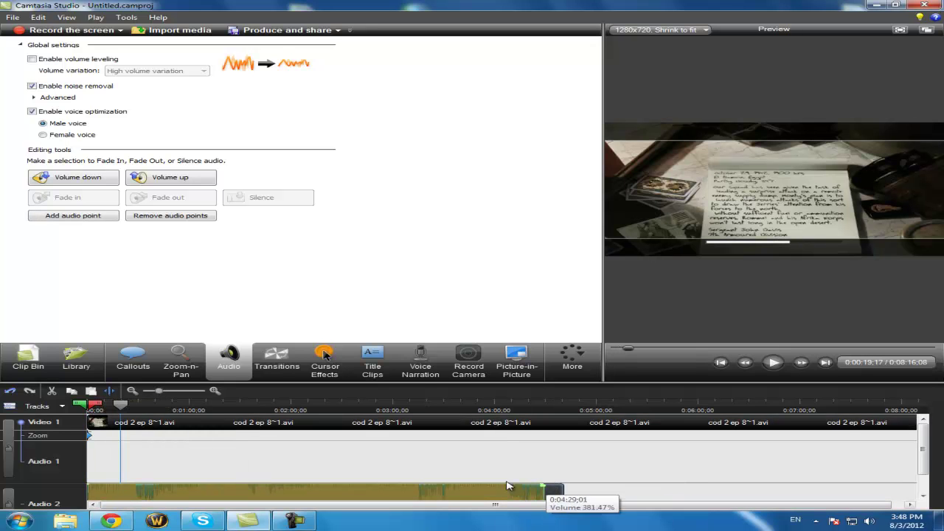
left_click_drag(98, 405, 164, 405)
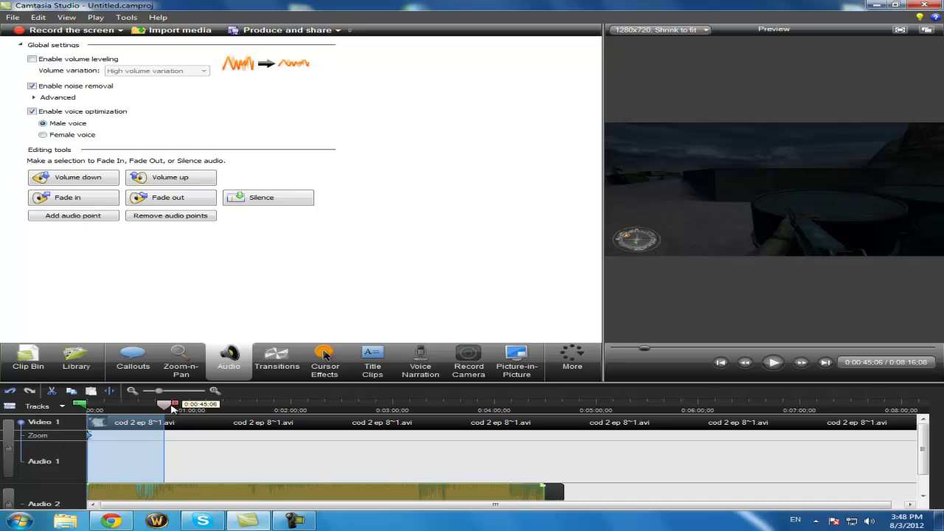
right_click(147, 492)
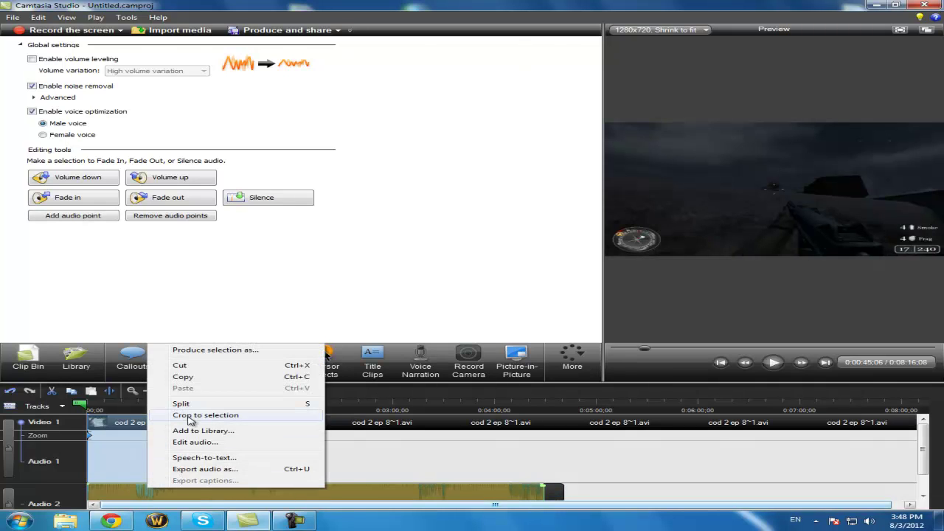
left_click(201, 365)
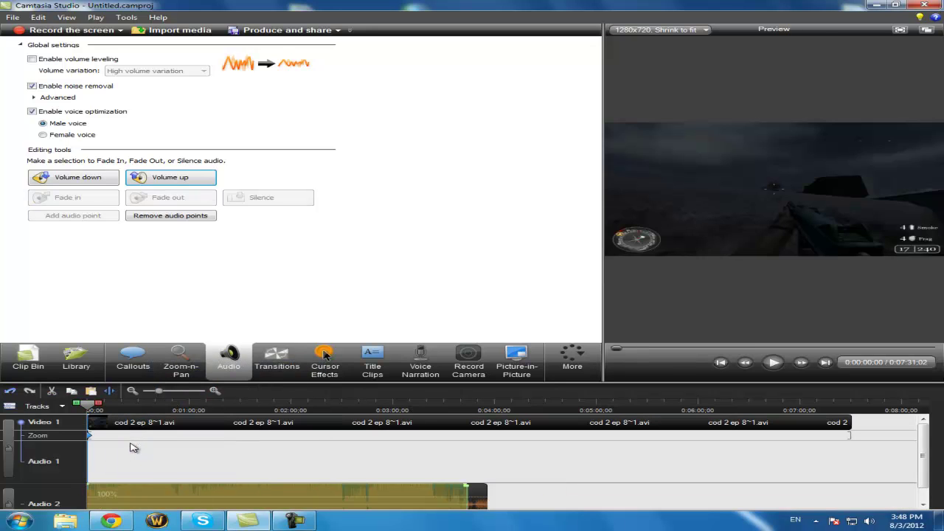
key("ctrl+z")
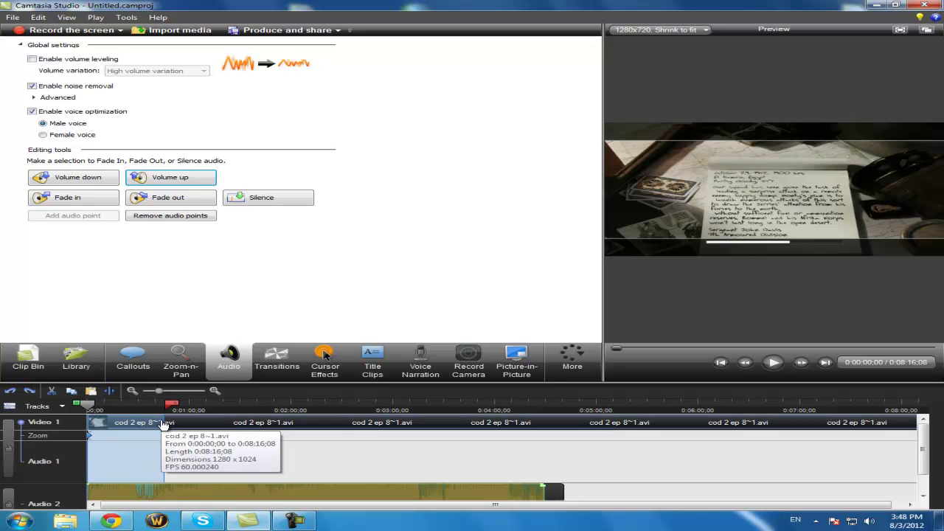
Lock and unlock the Video 1 track, and clear the timeline selection
left_click(10, 454)
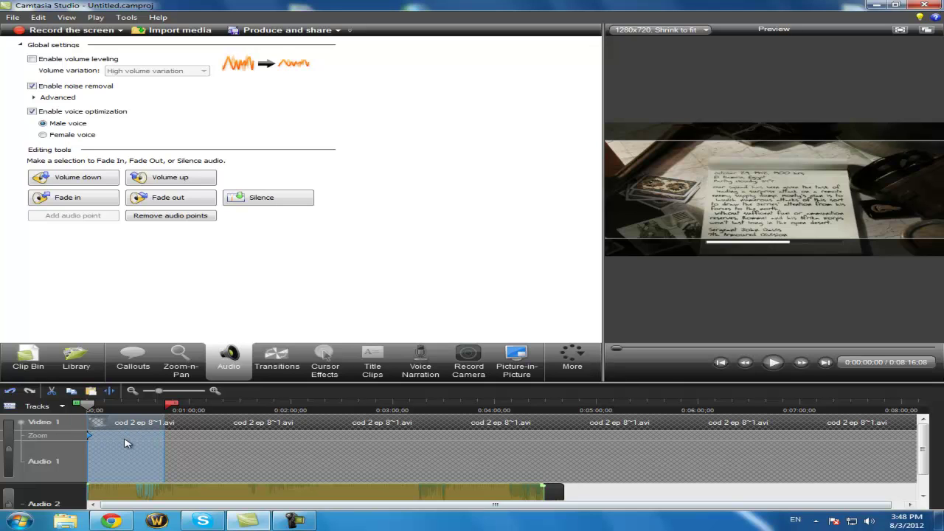
left_click(11, 453)
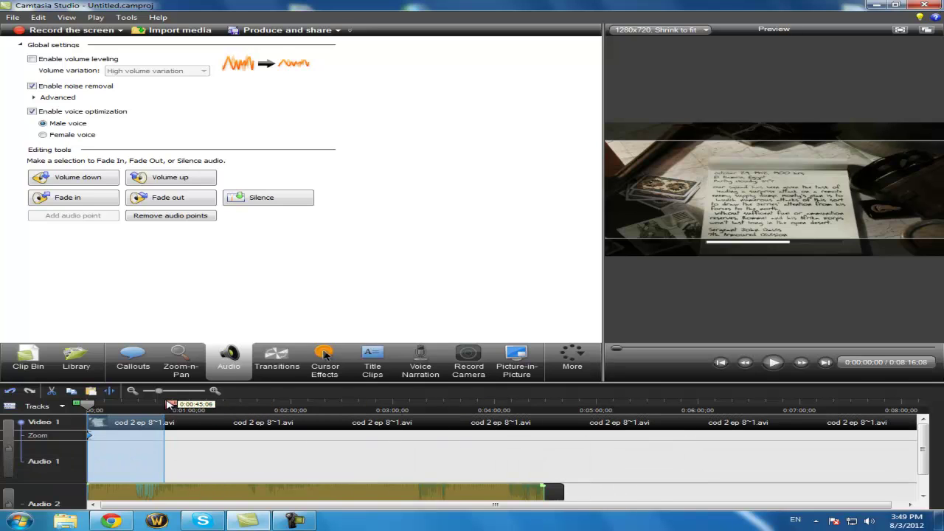
left_click(98, 404)
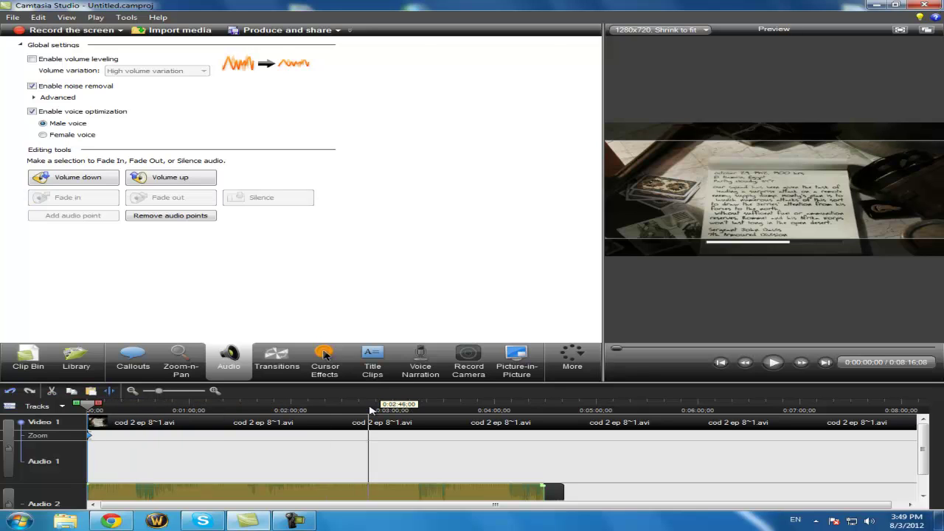
Set the cursor effects to Highlight for the highlight, Rings for left-click and Warp for right-click, and preview them
left_click(328, 360)
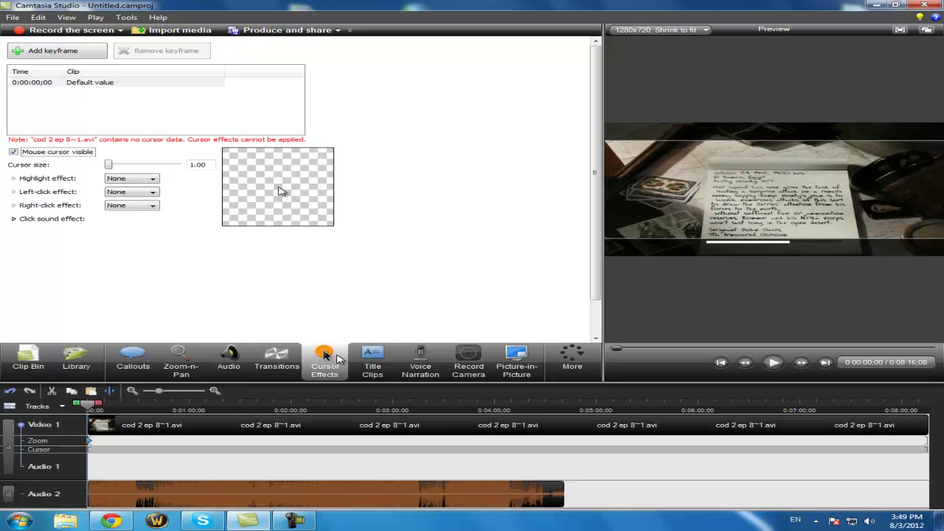
left_click(111, 178)
left_click(117, 194)
left_click(132, 192)
left_click(135, 210)
left_click(139, 205)
left_click(135, 226)
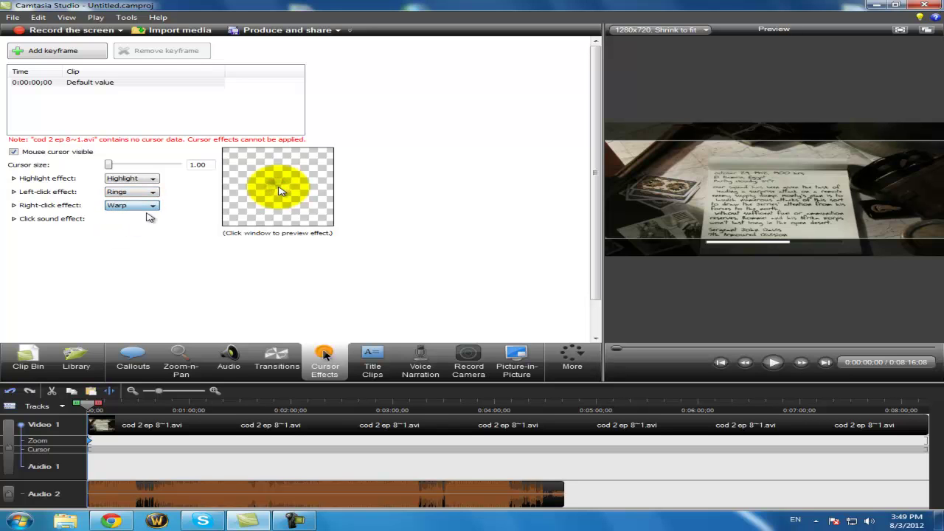
left_click(264, 210)
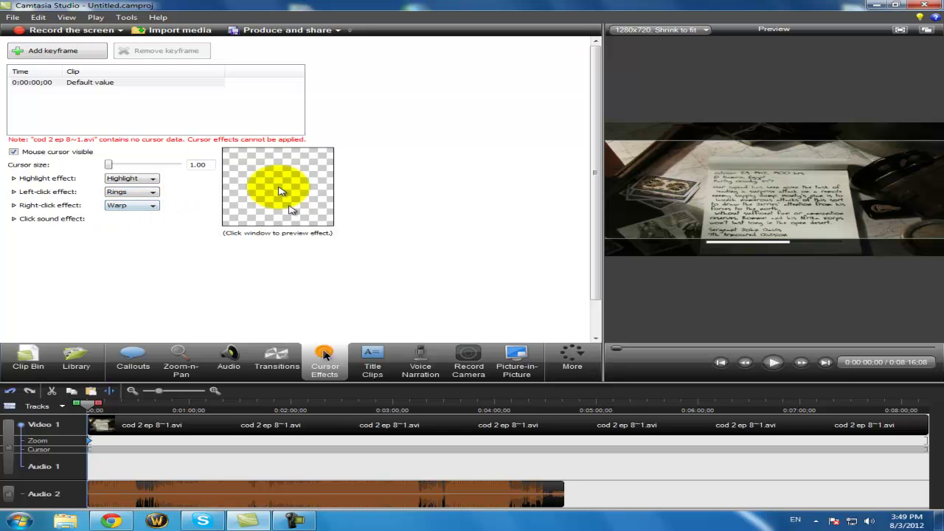
Try out other right-click cursor effects
left_click(153, 206)
left_click(118, 224)
left_click(131, 207)
left_click(127, 233)
Add a title clip at the timeline's start with the lines "Gameplay Bulgaria", "Представя" and "" Как се прави ""
left_click(361, 366)
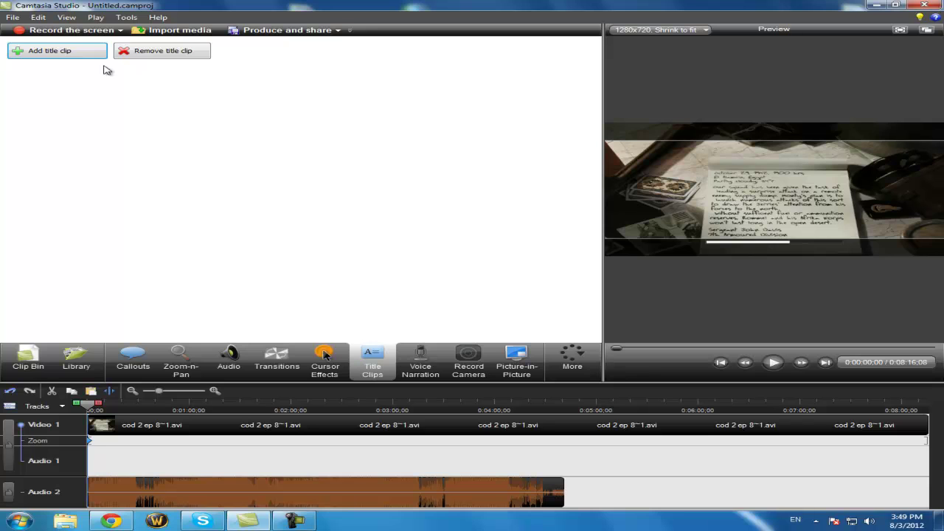
left_click(50, 50)
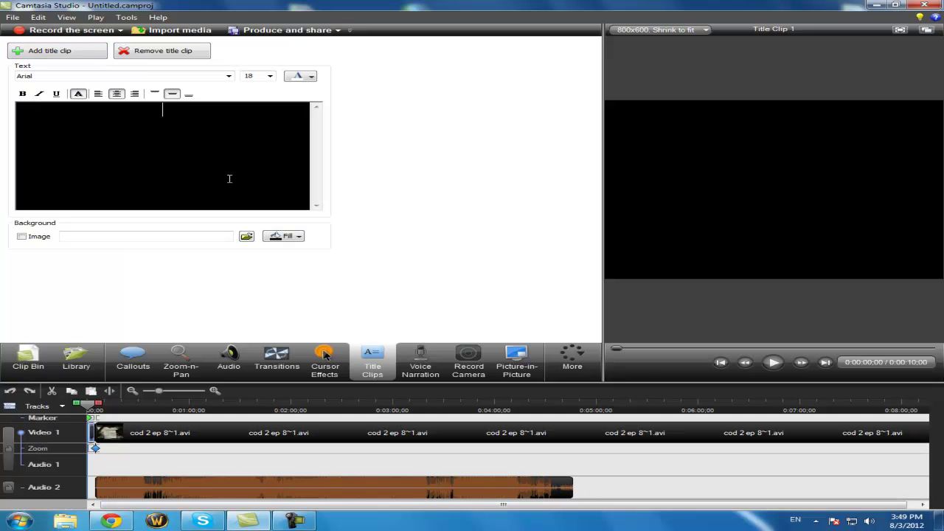
type("Gameplay Bulgaria")
key("Return")
type("M,")
type("едставя")
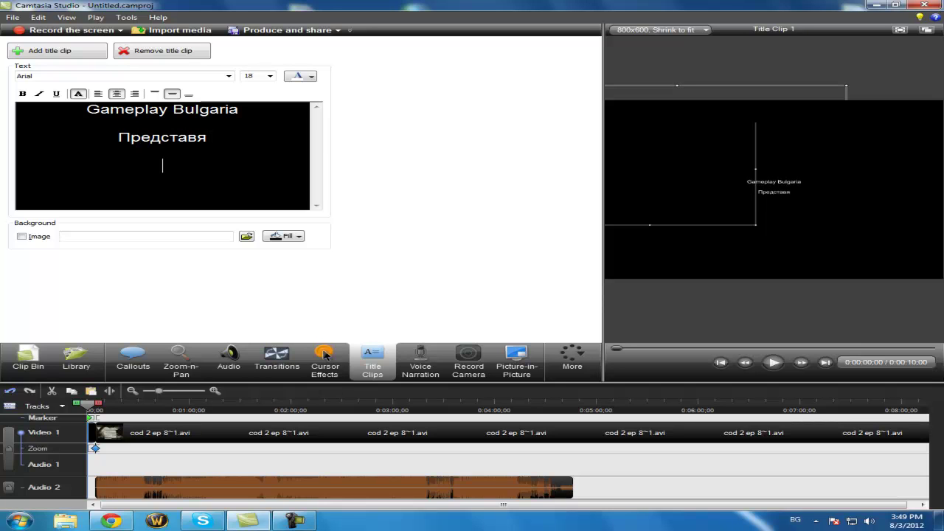
type("\" Как се прави")
key("alt+shift")
type("\"")
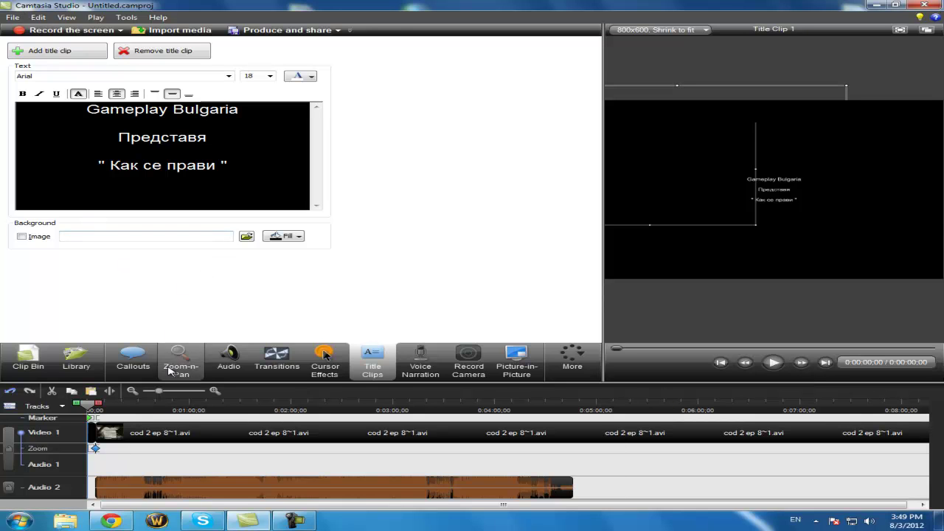
Play the timeline from the title clip into the start of the gameplay video, and pause
left_click(29, 359)
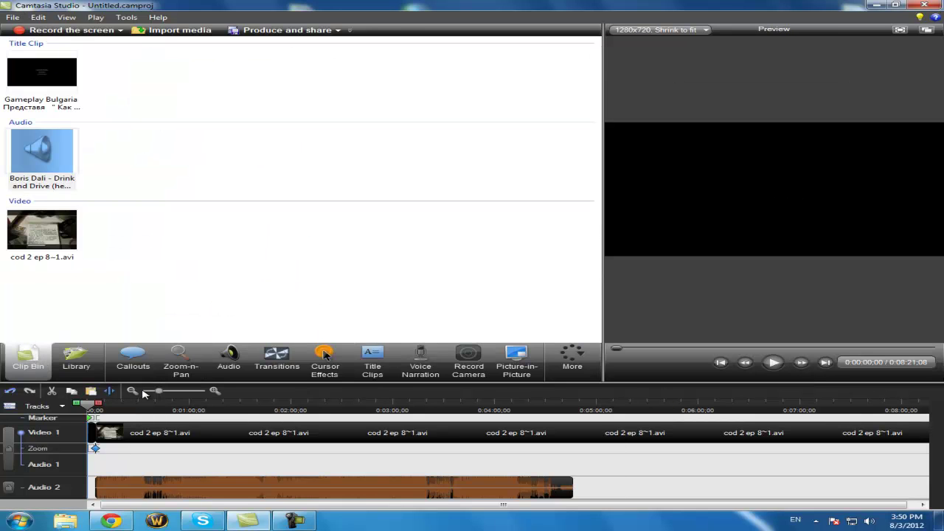
left_click(13, 98)
left_click_drag(43, 142, 177, 432)
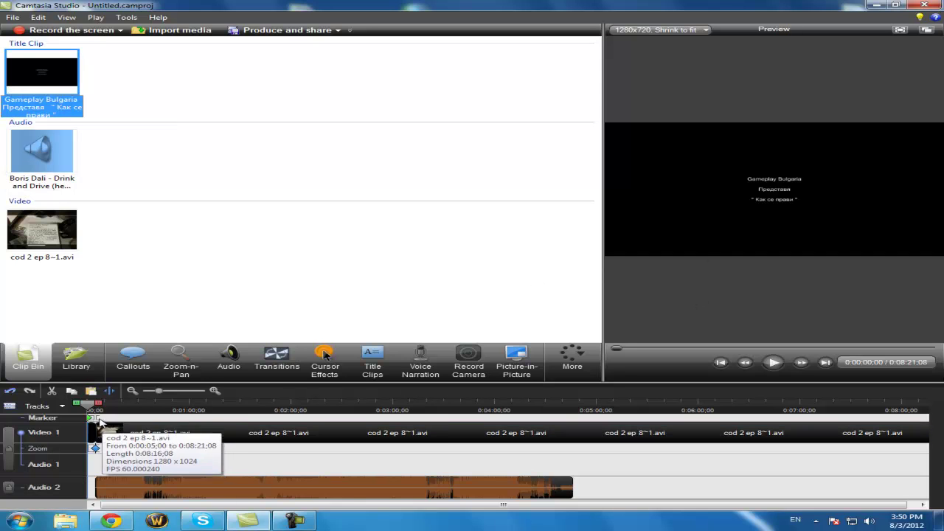
left_click(775, 362)
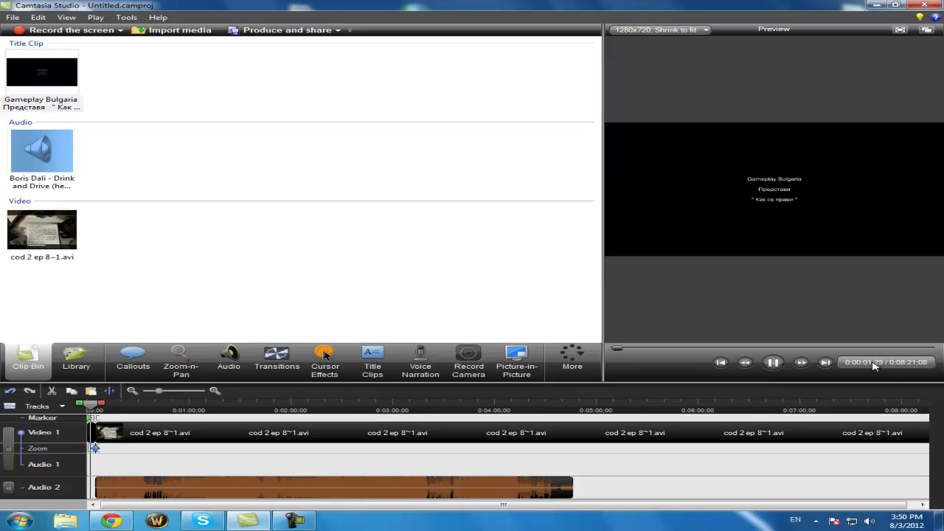
left_click(772, 362)
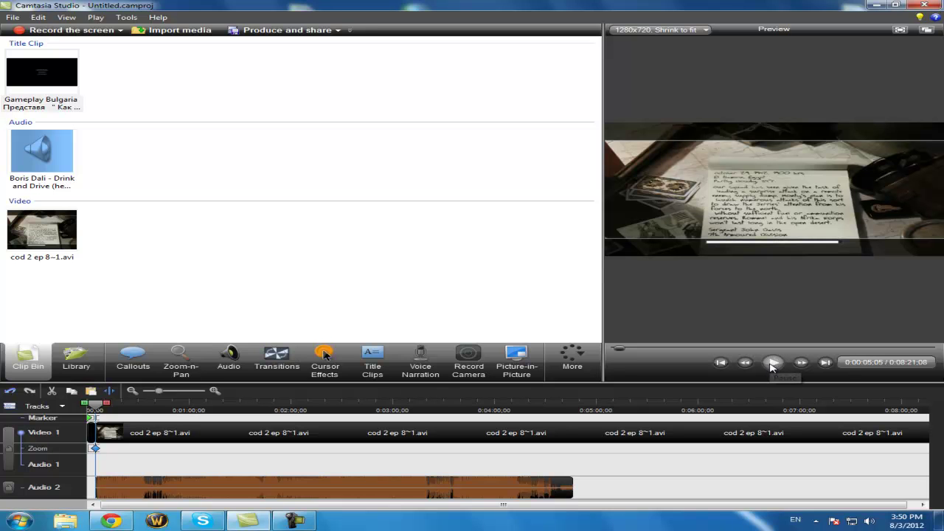
Move the music clip on Audio 2 to start at about 0:02:10, preview briefly, and return the playhead to the start
left_click_drag(287, 484, 535, 483)
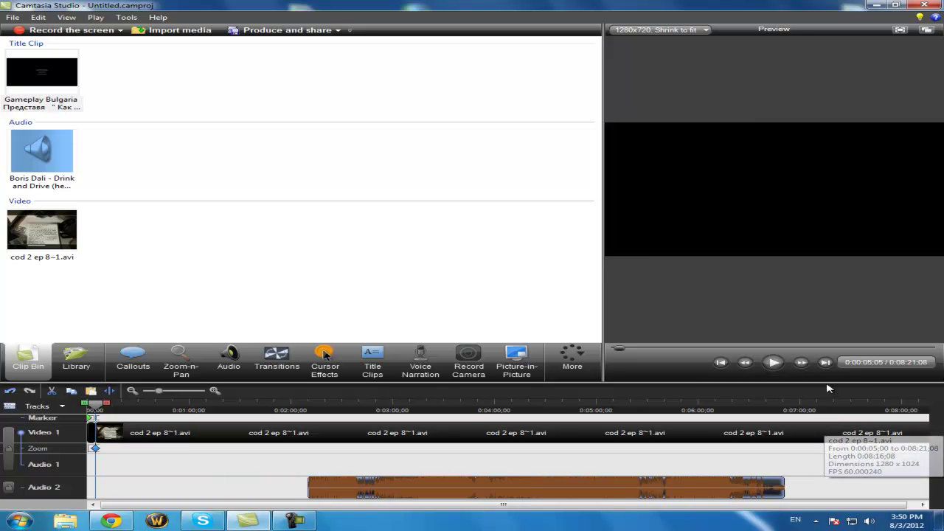
left_click(772, 362)
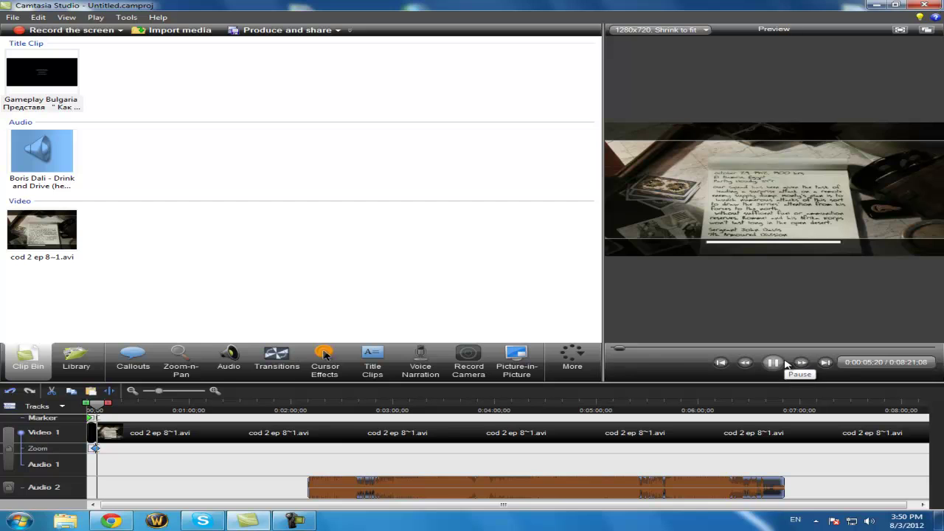
left_click(783, 364)
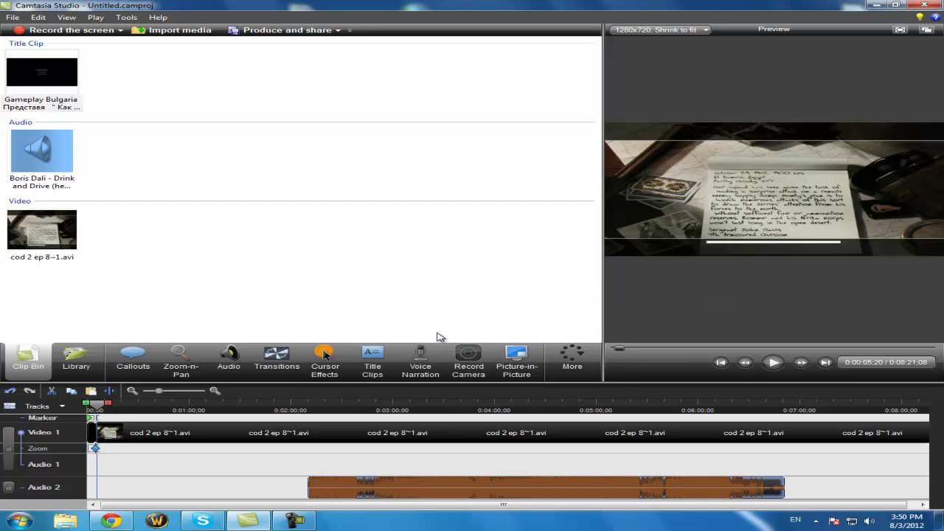
left_click_drag(101, 410, 87, 410)
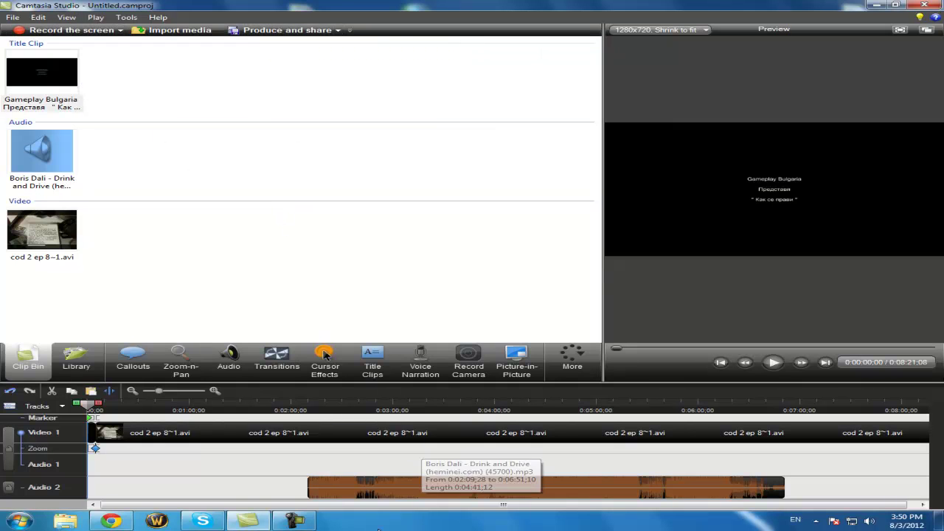
Switch to the Camtasia recorder window to check the recording duration, and minimize it again
left_click(299, 522)
left_click_drag(728, 487, 411, 267)
left_click_drag(480, 251, 821, 459)
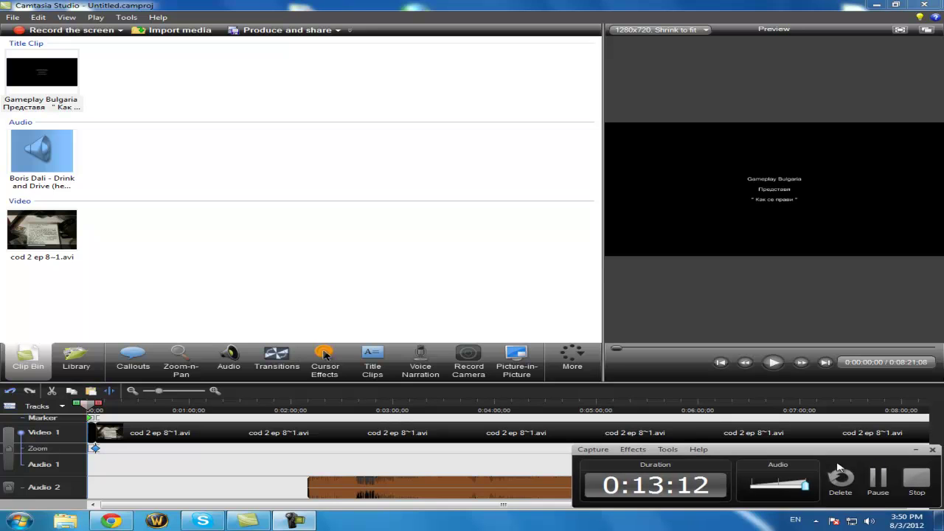
left_click(914, 451)
left_click(244, 243)
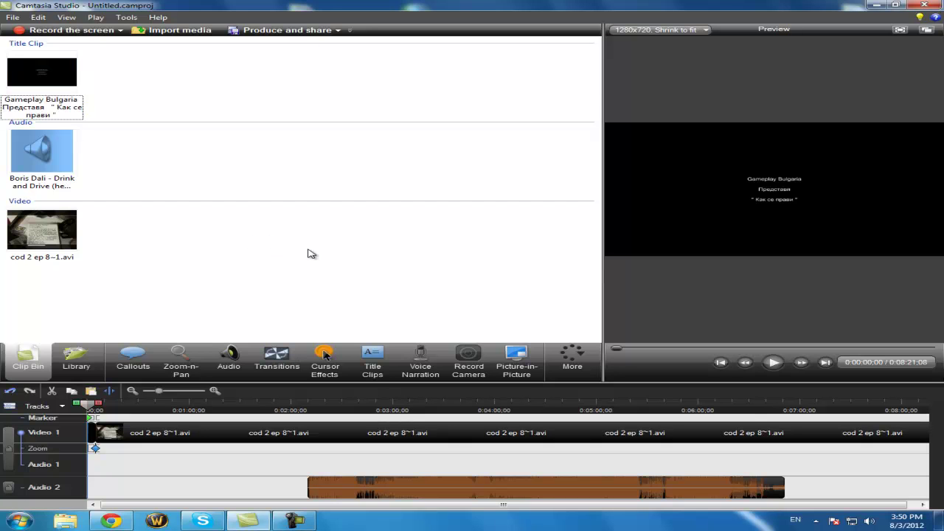
Set up production of the video with the Web preset, and name the production "Gameplay BG"
left_click(290, 30)
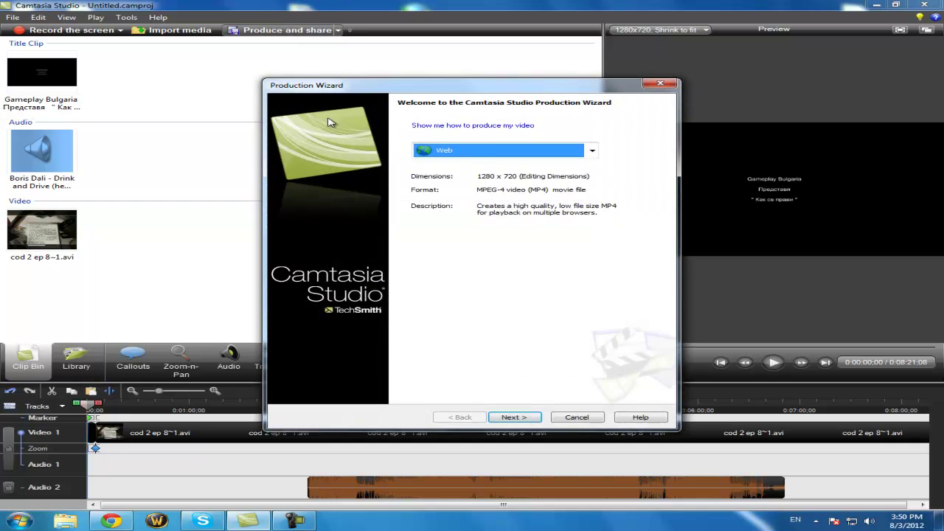
left_click(492, 157)
left_click(301, 89)
left_click(456, 157)
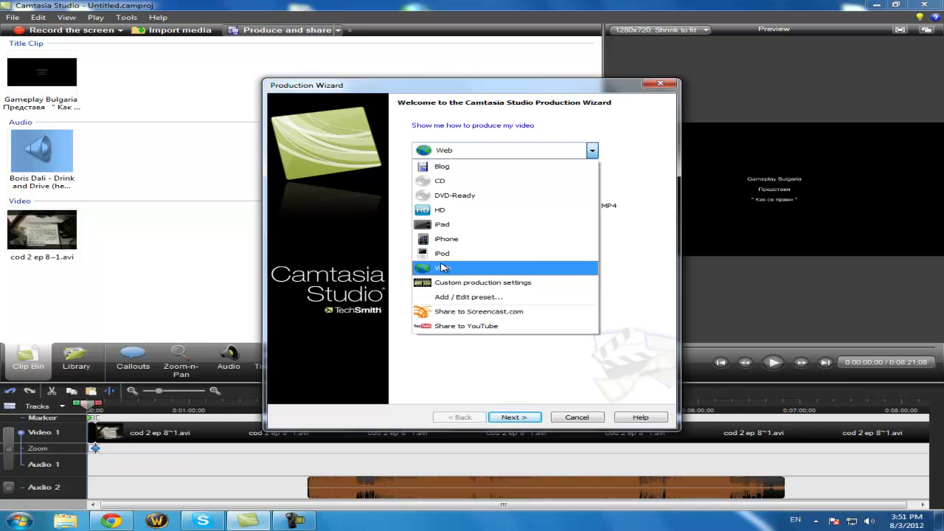
left_click(493, 271)
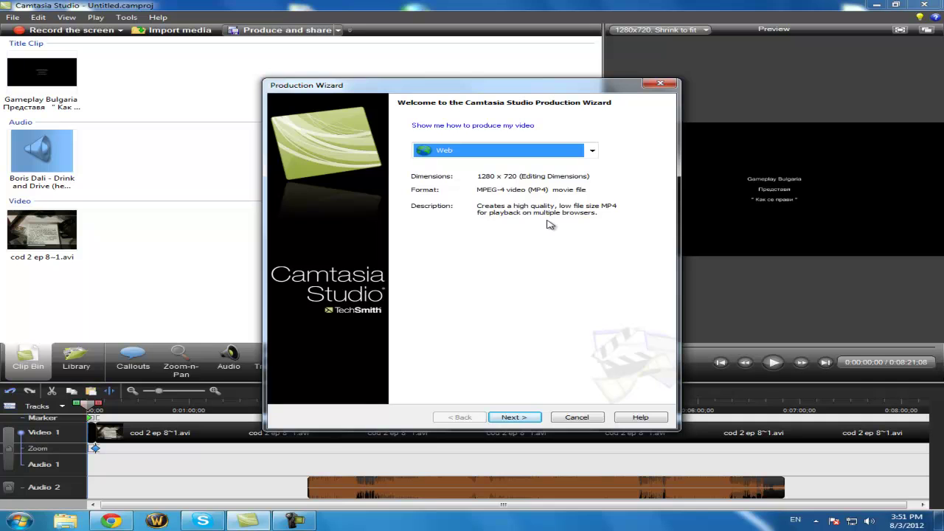
left_click(514, 417)
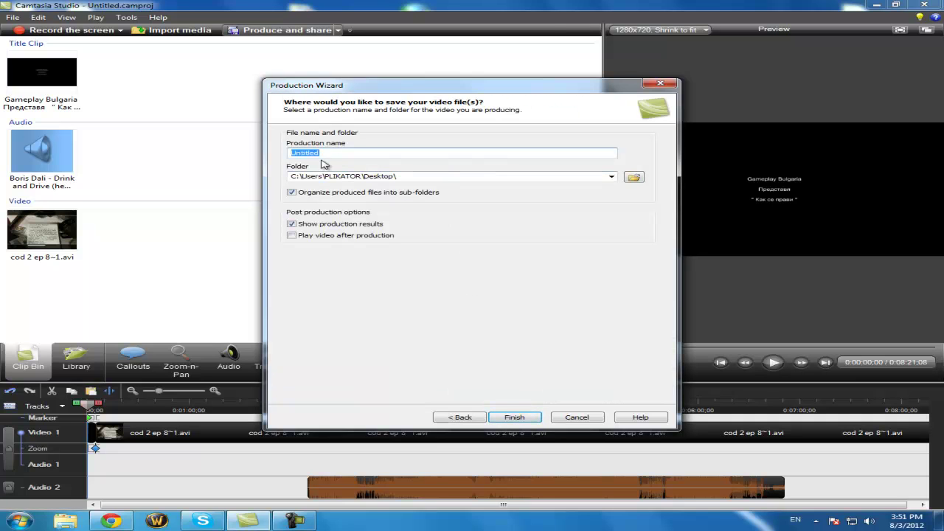
type("Gameplay BG")
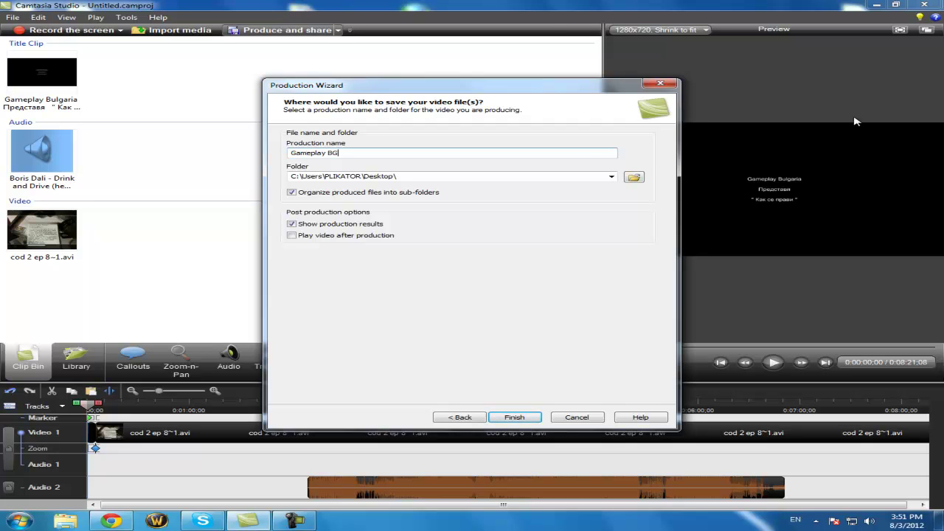